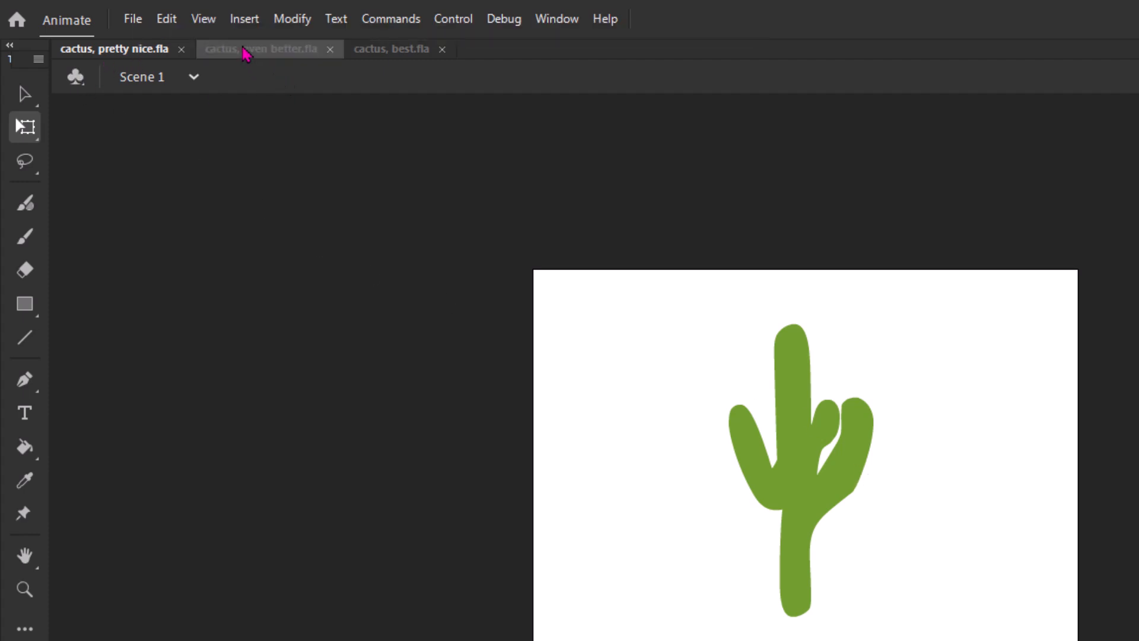
- Review the three example drawings in cactus, pretty nice.fla, cactus, even better.fla and cactus, best.fla
click(244, 54)
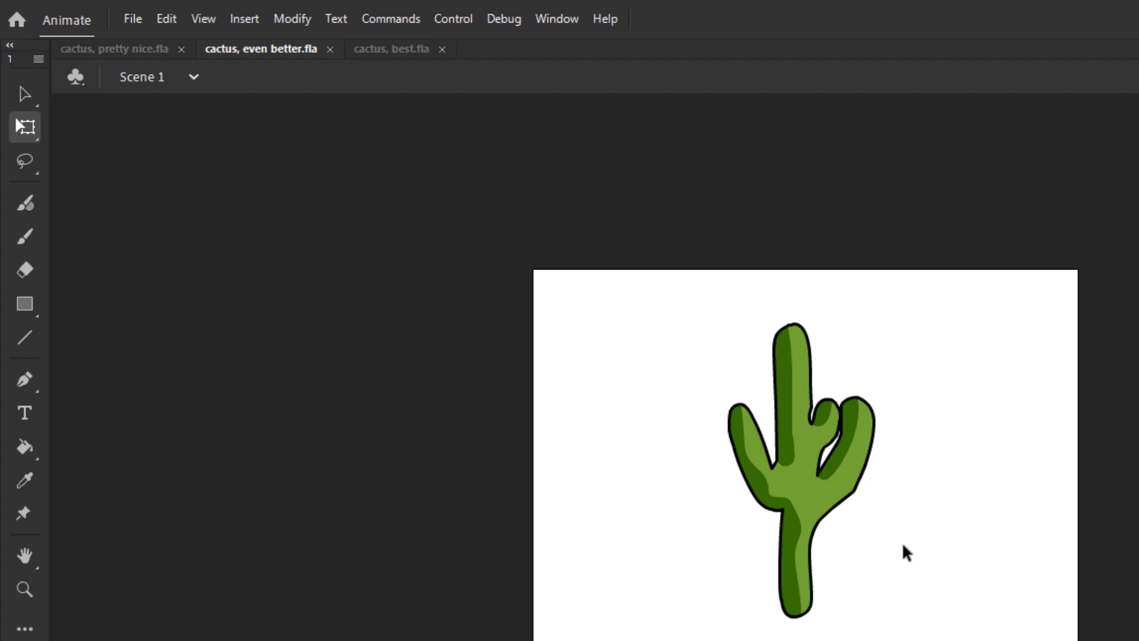
click(393, 50)
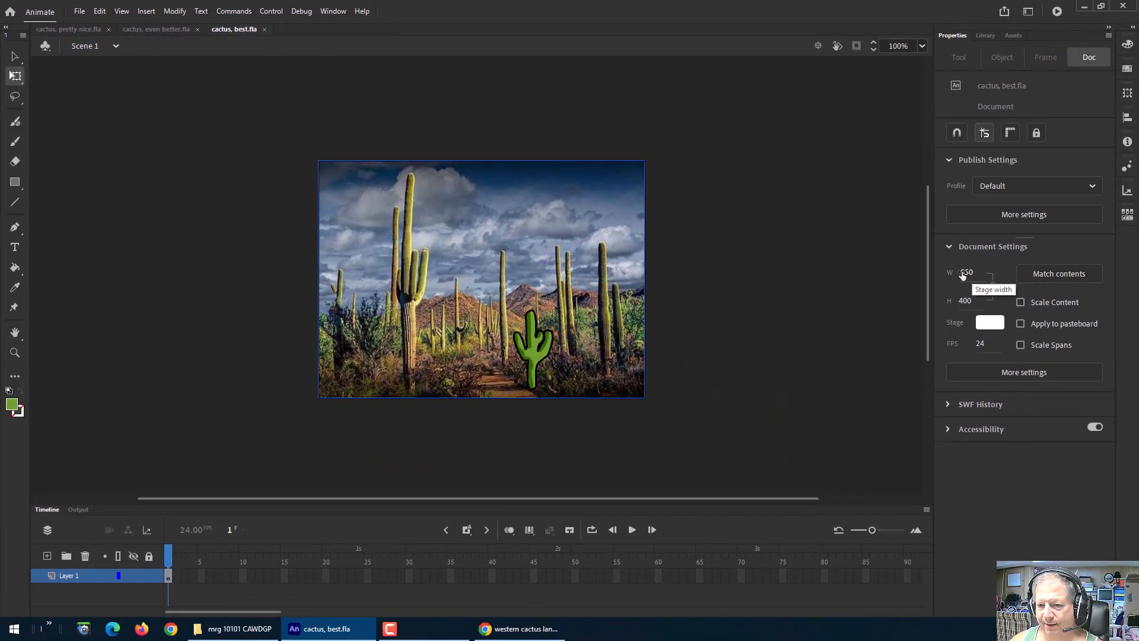
click(61, 30)
click(156, 29)
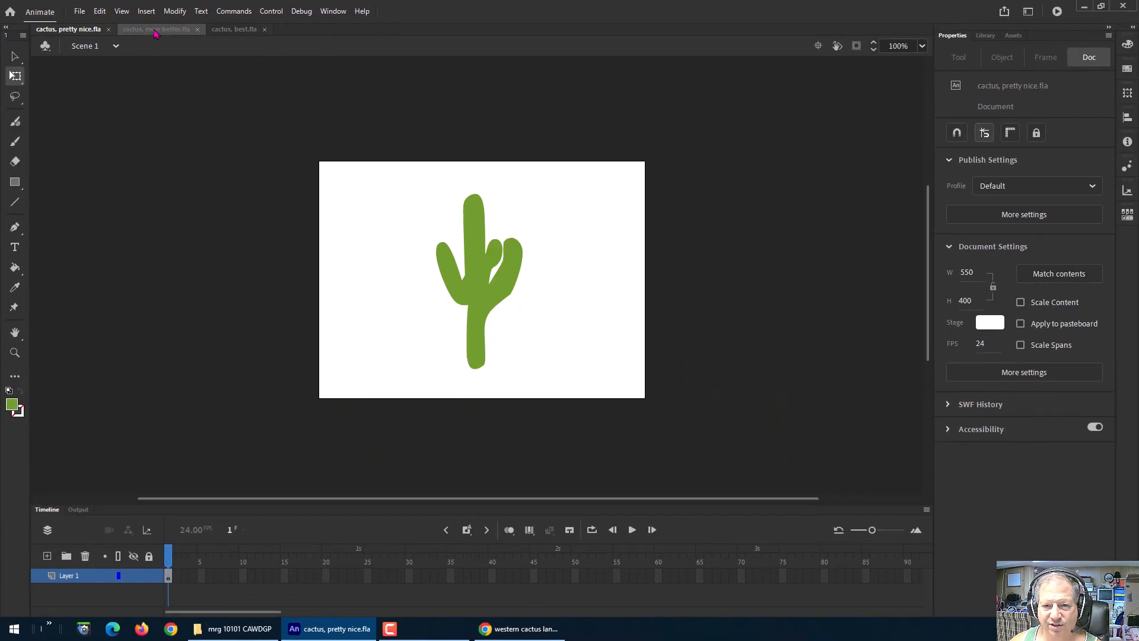
click(234, 37)
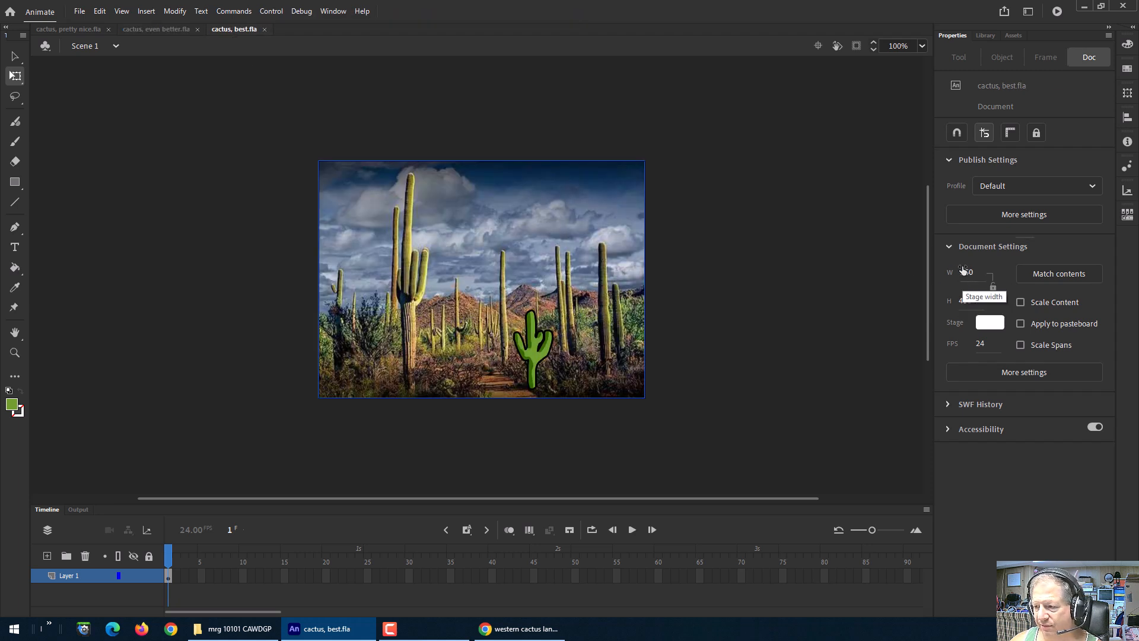
- Create a new HTML5 Canvas document 550 pixels wide and 400 pixels high
click(79, 11)
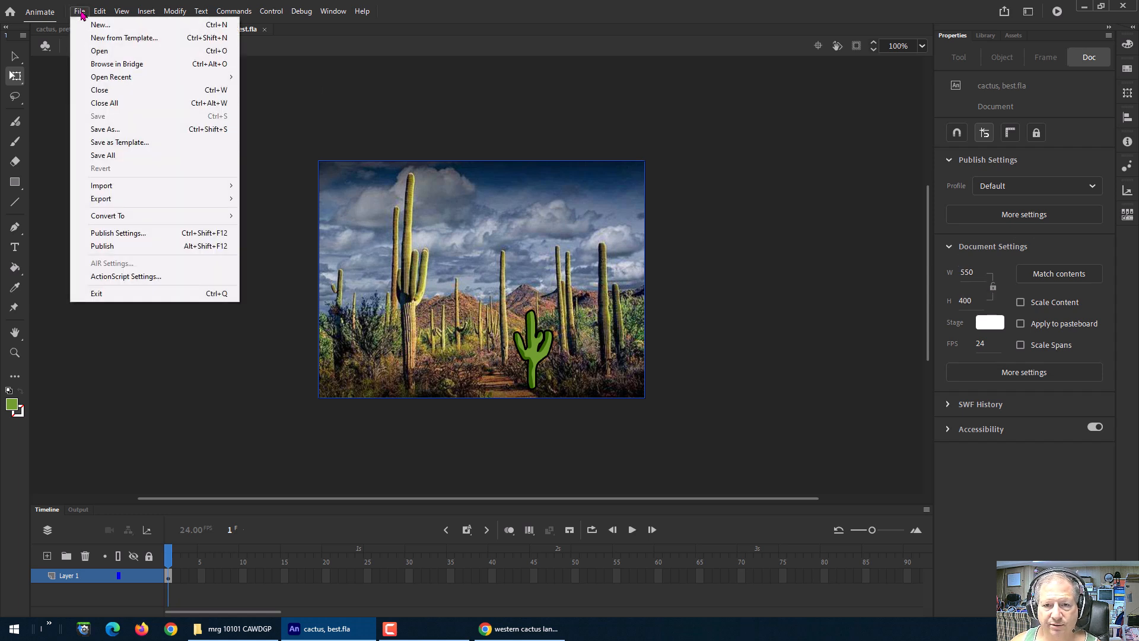
click(89, 26)
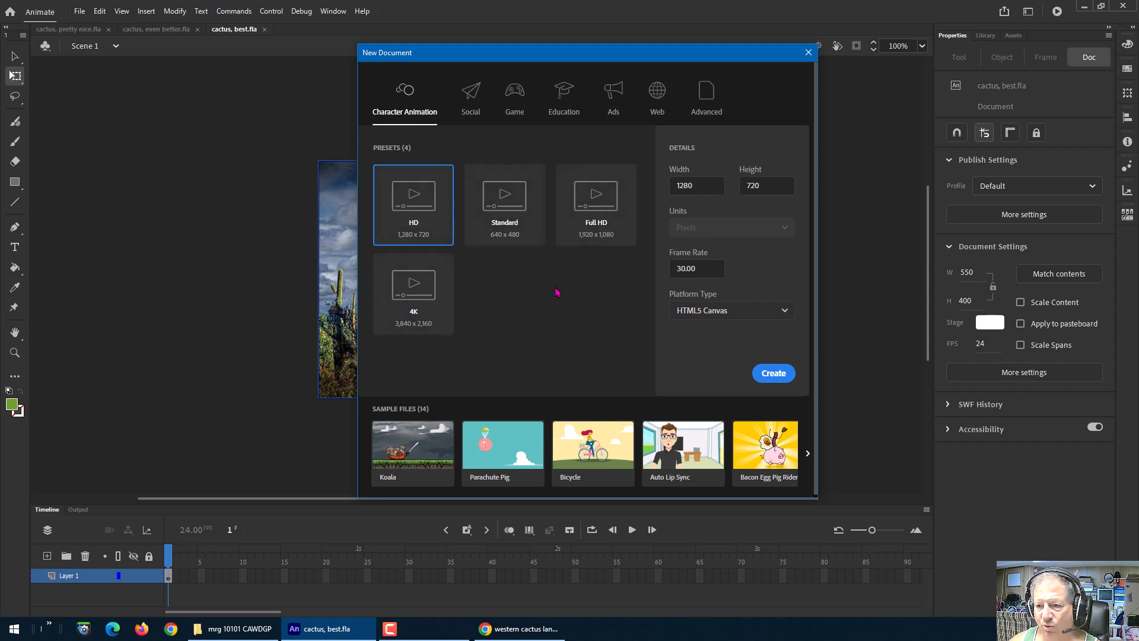
double_click(711, 191)
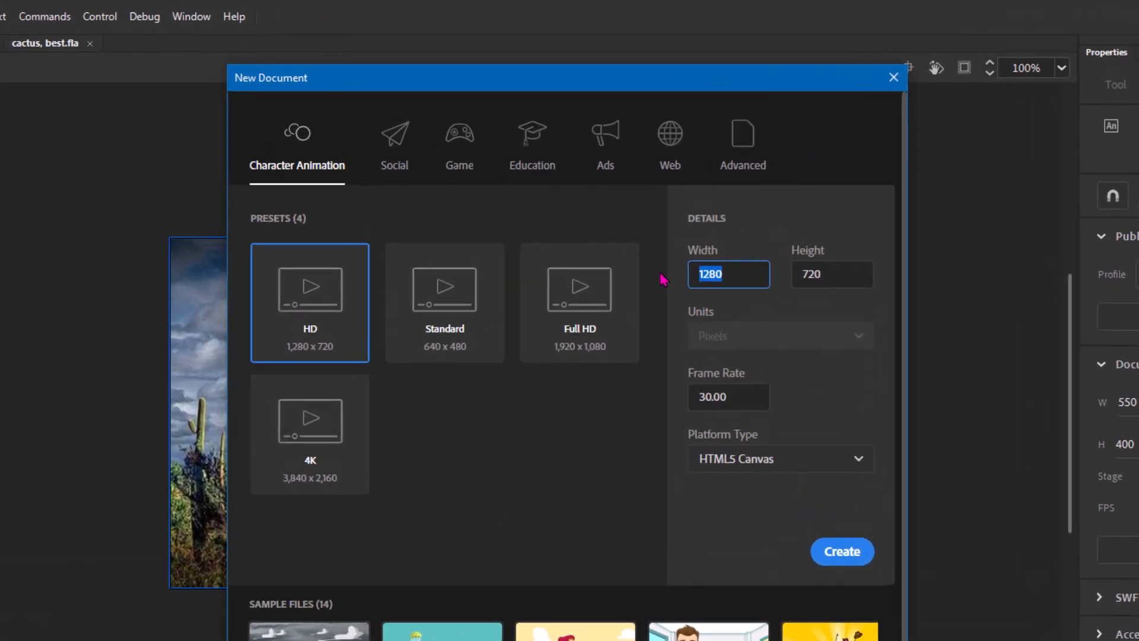
text(550)
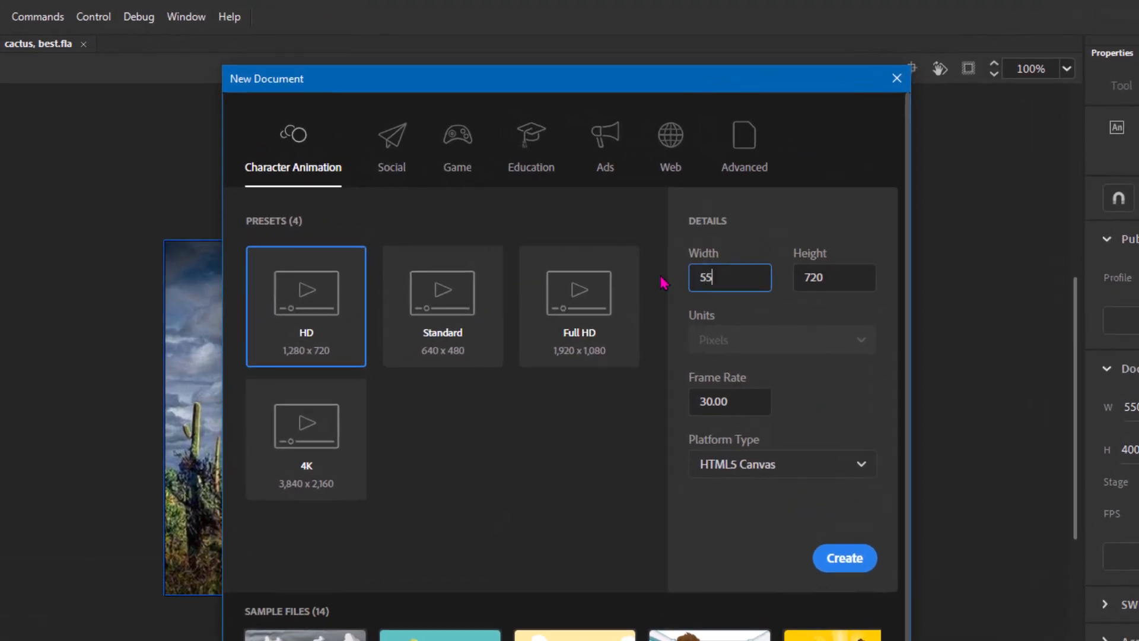
click(841, 276)
text(400)
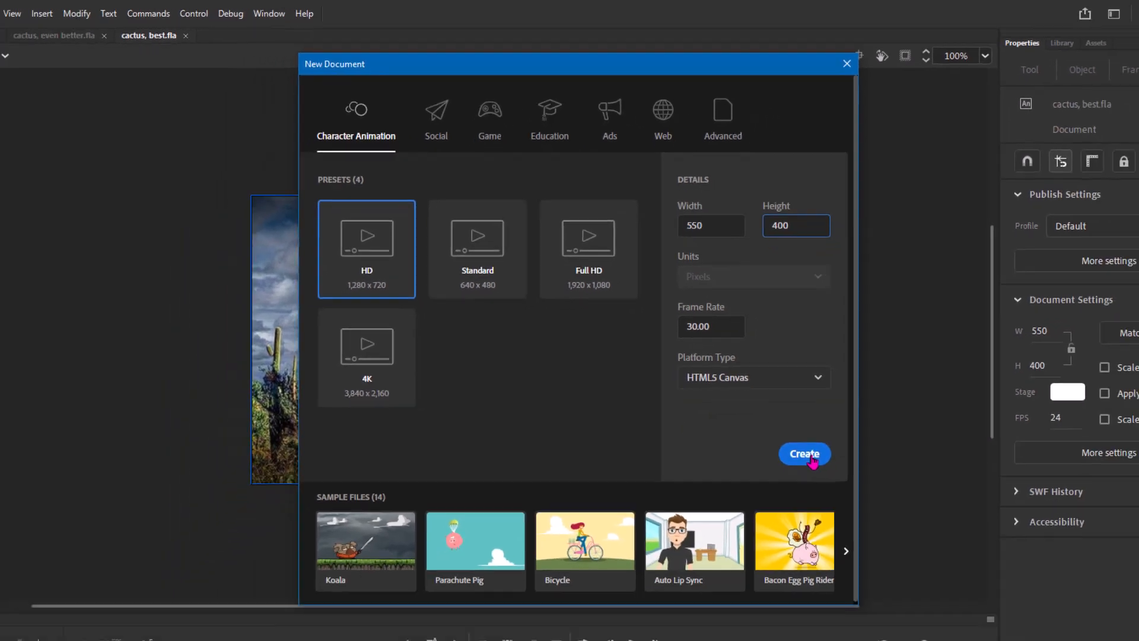
click(808, 457)
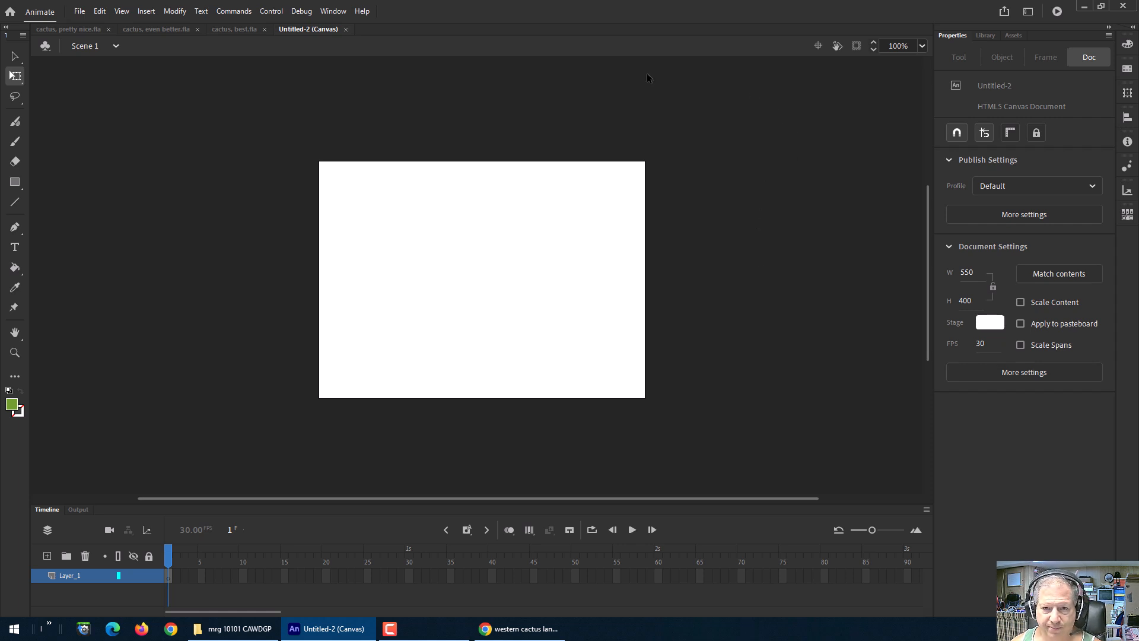
- Check the plain cactus in cactus, pretty nice.fla, return to the blank untitled document and choose the Classic Brush
click(66, 30)
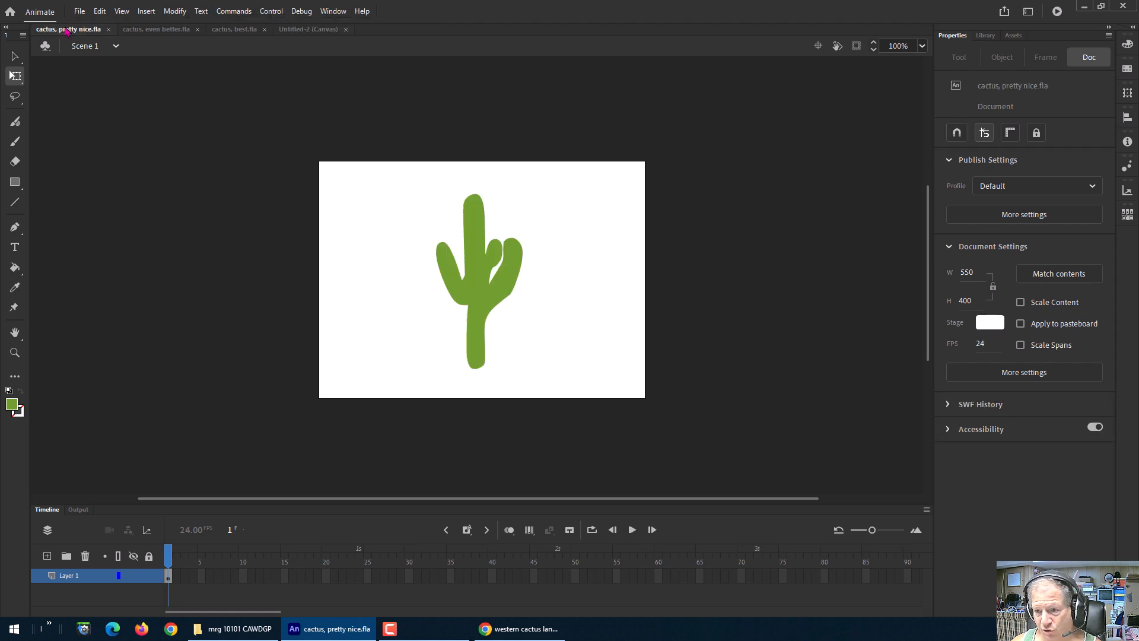
click(301, 31)
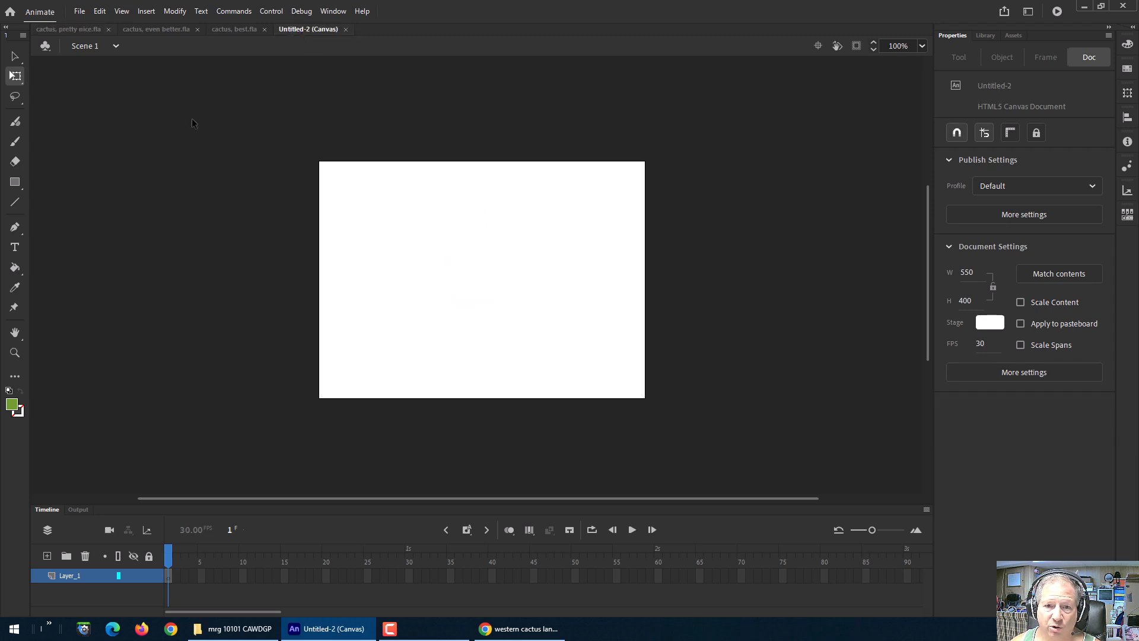
click(15, 142)
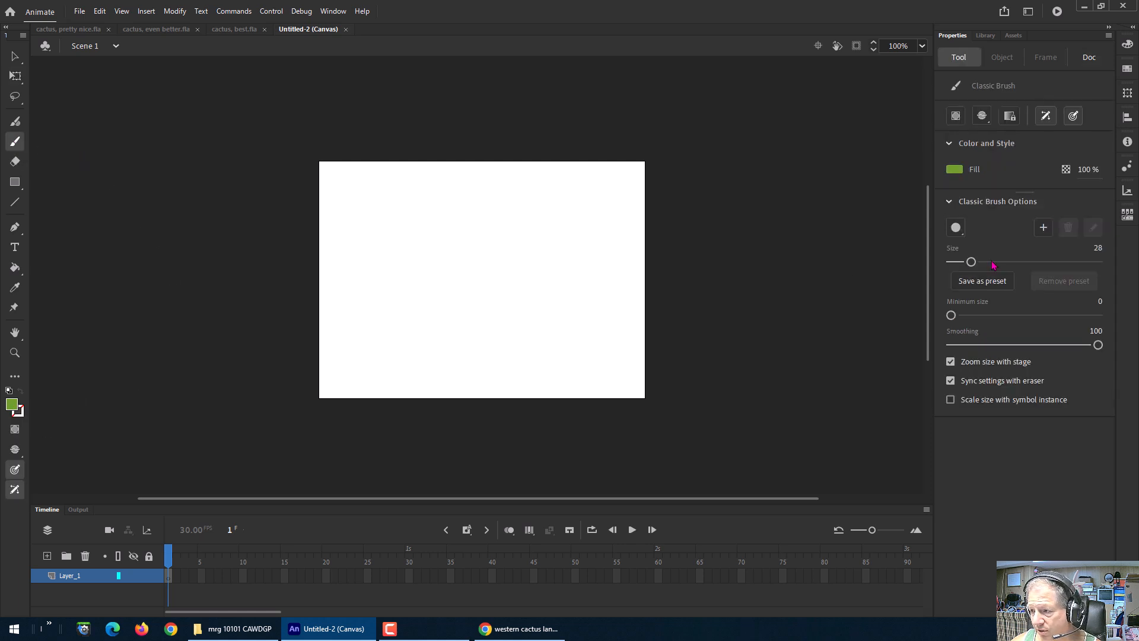
mouse_move(972, 264)
mouse_down()
mouse_move(956, 262)
mouse_move(1039, 264)
mouse_move(982, 262)
mouse_up()
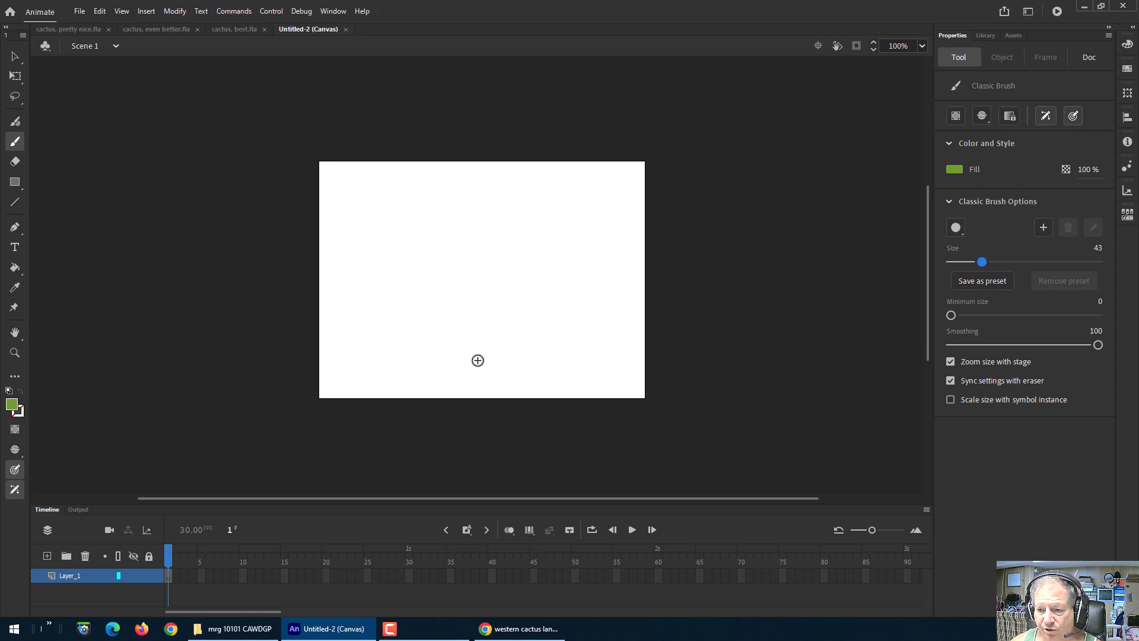
drag(478, 361, 491, 308)
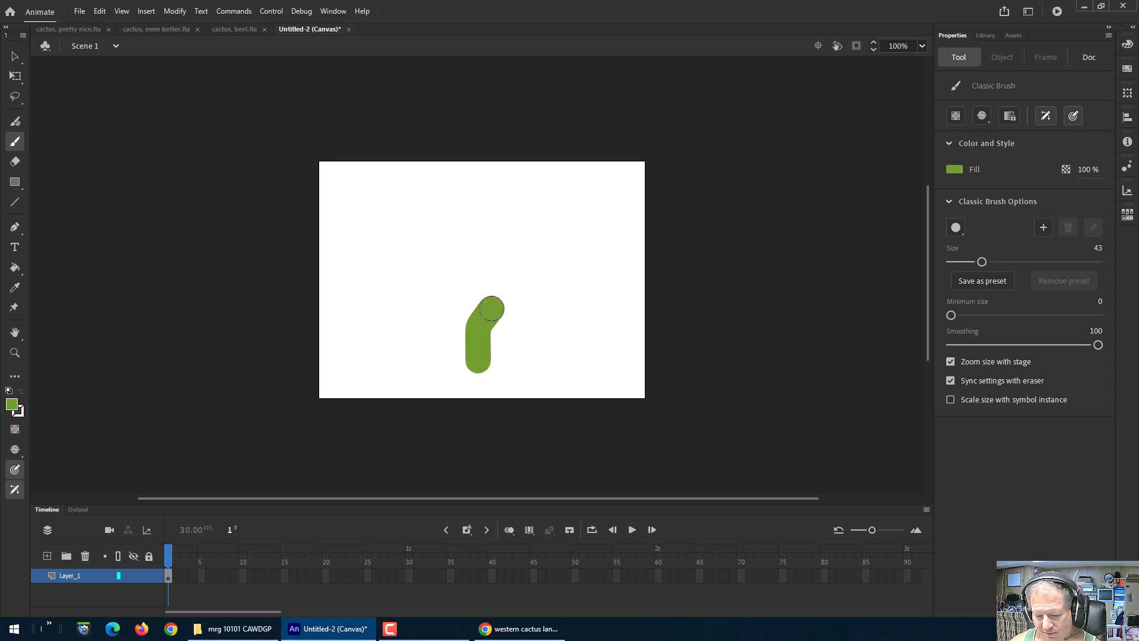
key(ctrl+z)
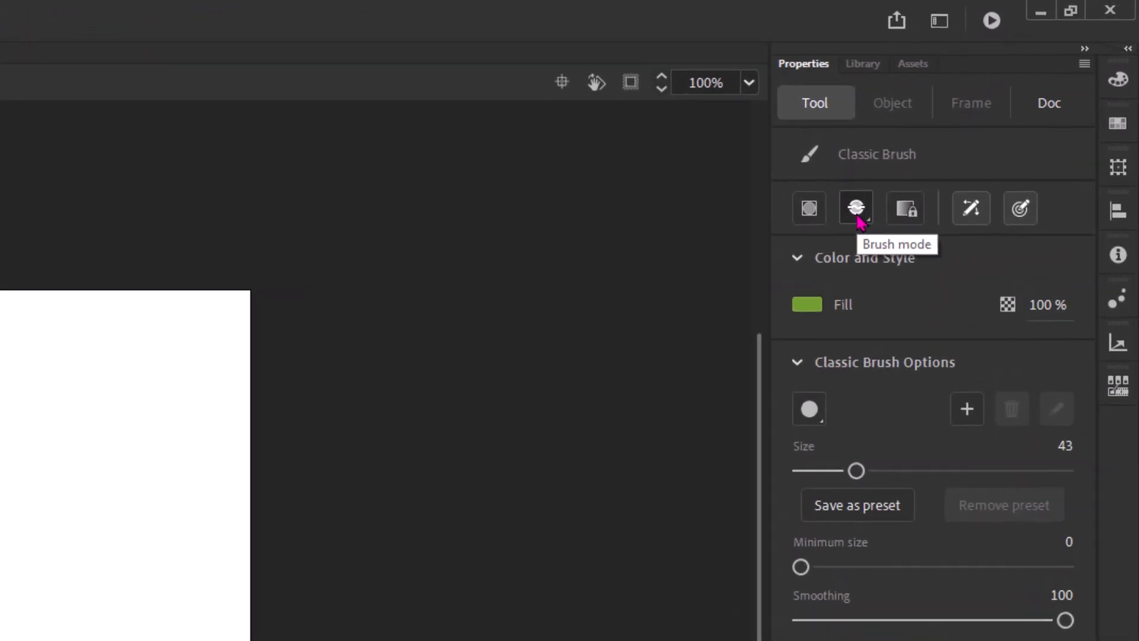
- Set the Classic Brush to Paint Normal mode at size 25 and paint the green cactus trunk with two right-hand arms
click(857, 208)
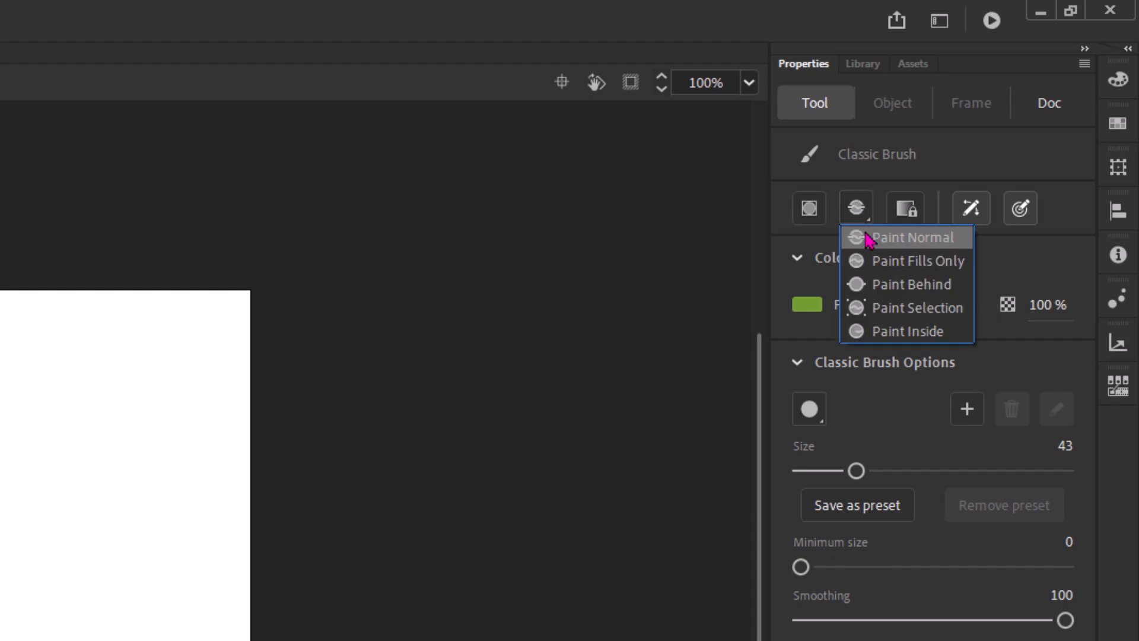
click(868, 239)
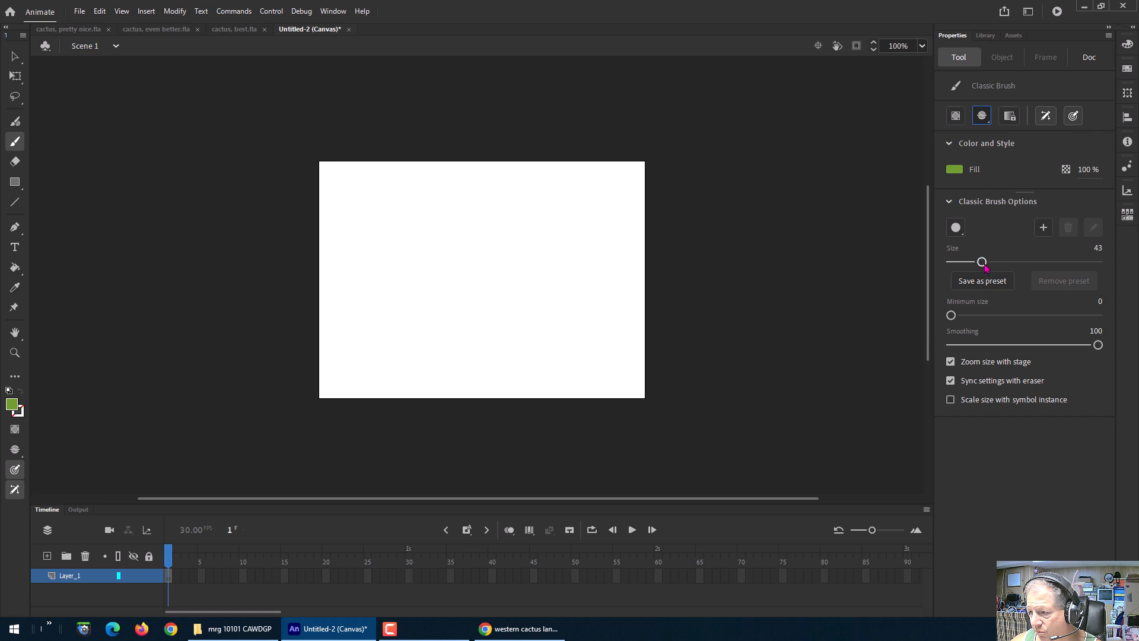
drag(983, 262, 970, 263)
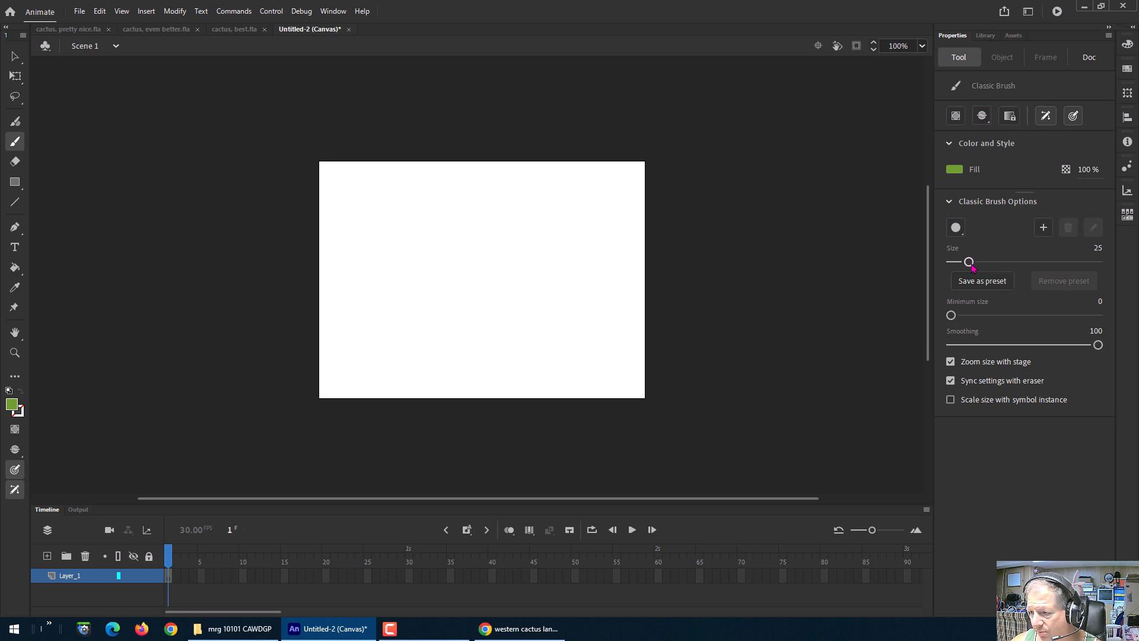
mouse_move(486, 354)
mouse_down()
mouse_move(486, 313)
mouse_move(527, 237)
mouse_up()
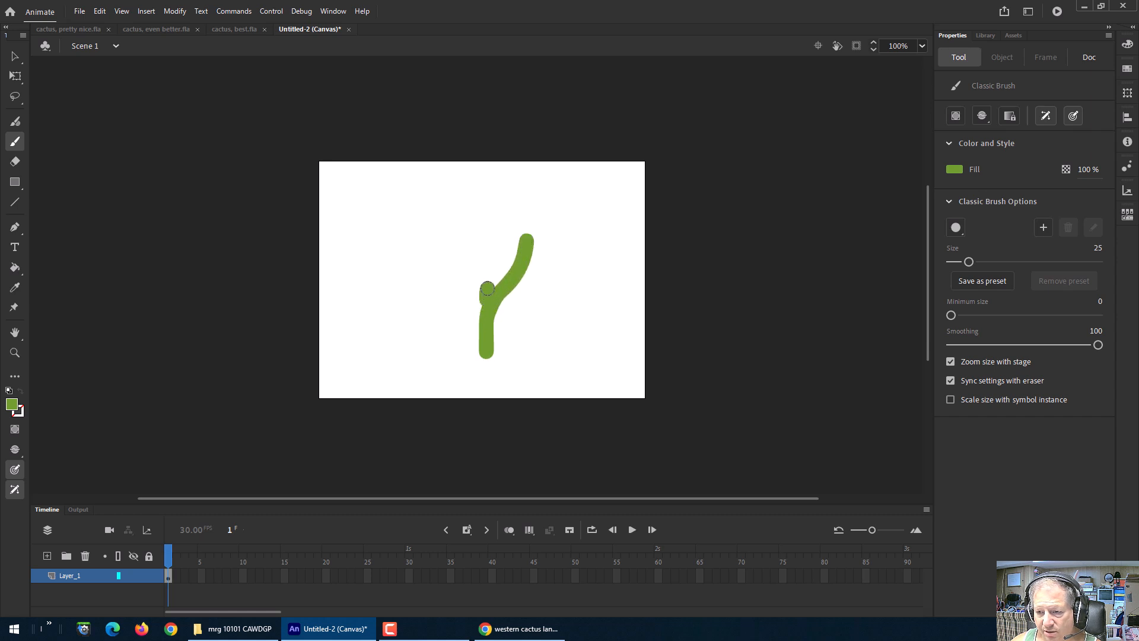
drag(487, 289, 496, 251)
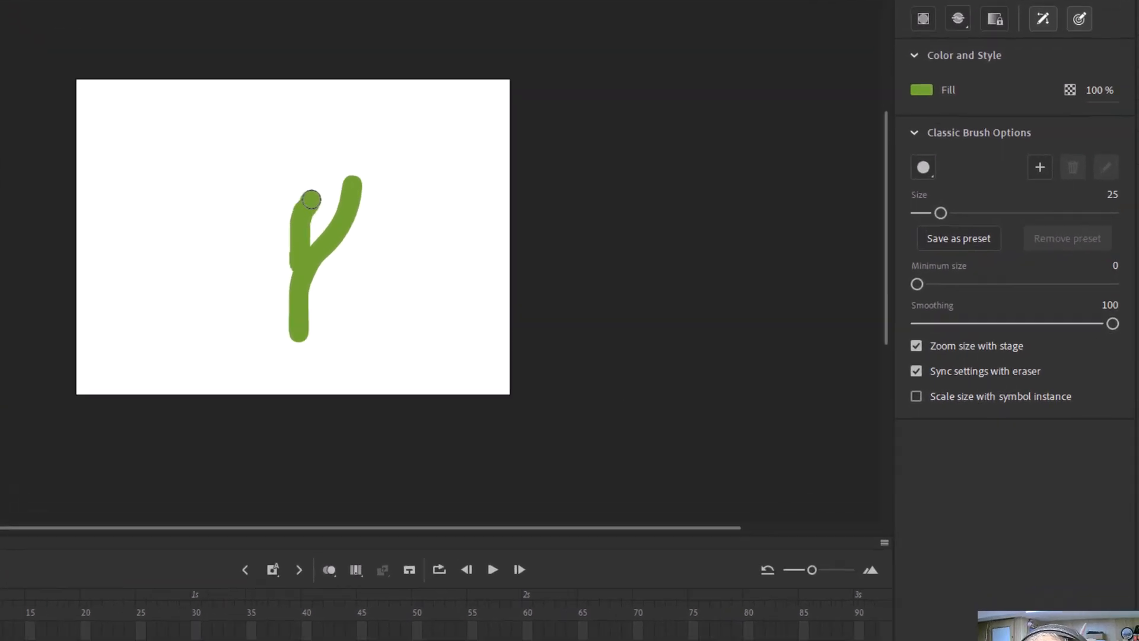
drag(311, 200, 323, 181)
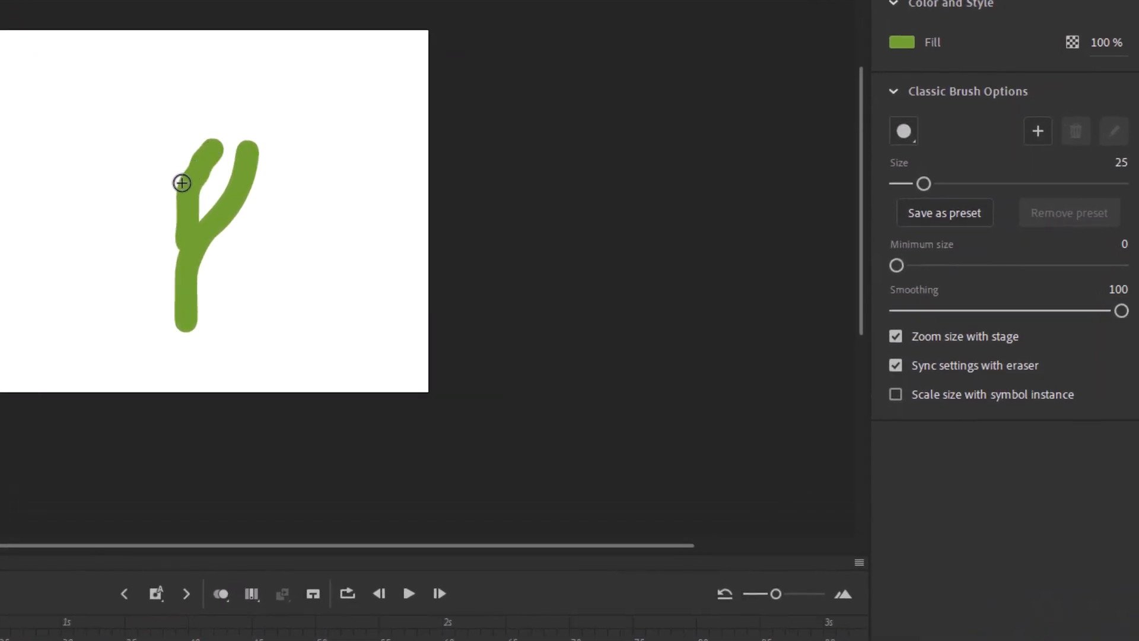
drag(183, 184, 185, 101)
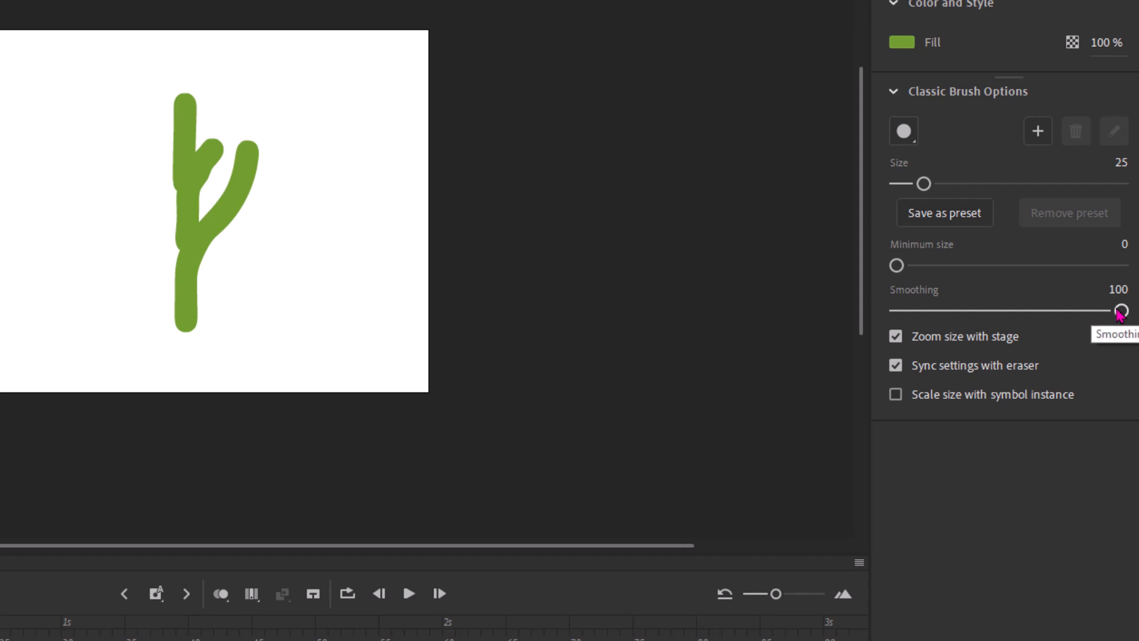
- Paint the cactus's left arm and thicken its upper trunk with smoothing at 0, and return the smoothing to 100
drag(1120, 311, 897, 311)
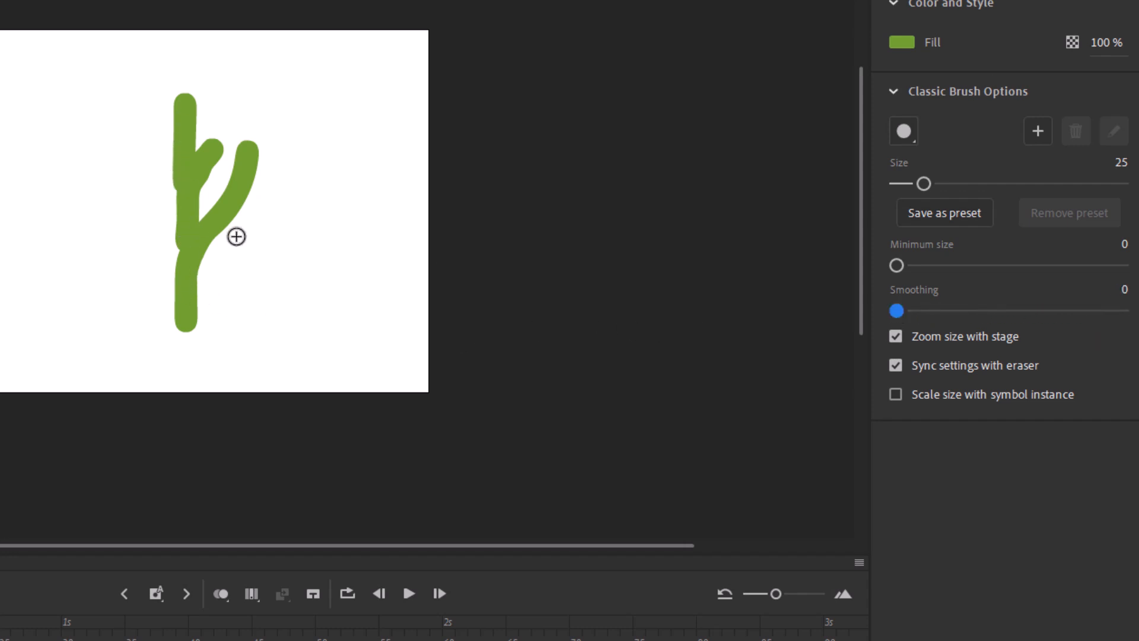
mouse_move(897, 310)
mouse_down()
mouse_move(1123, 315)
mouse_move(896, 311)
mouse_up()
drag(181, 254, 109, 146)
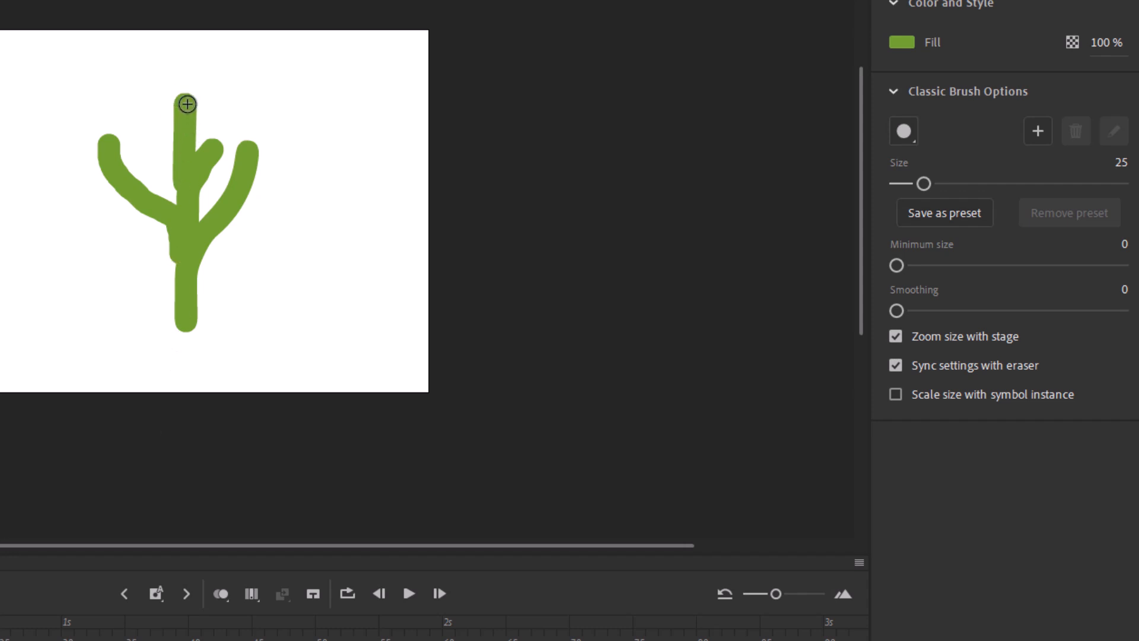
drag(185, 102, 179, 136)
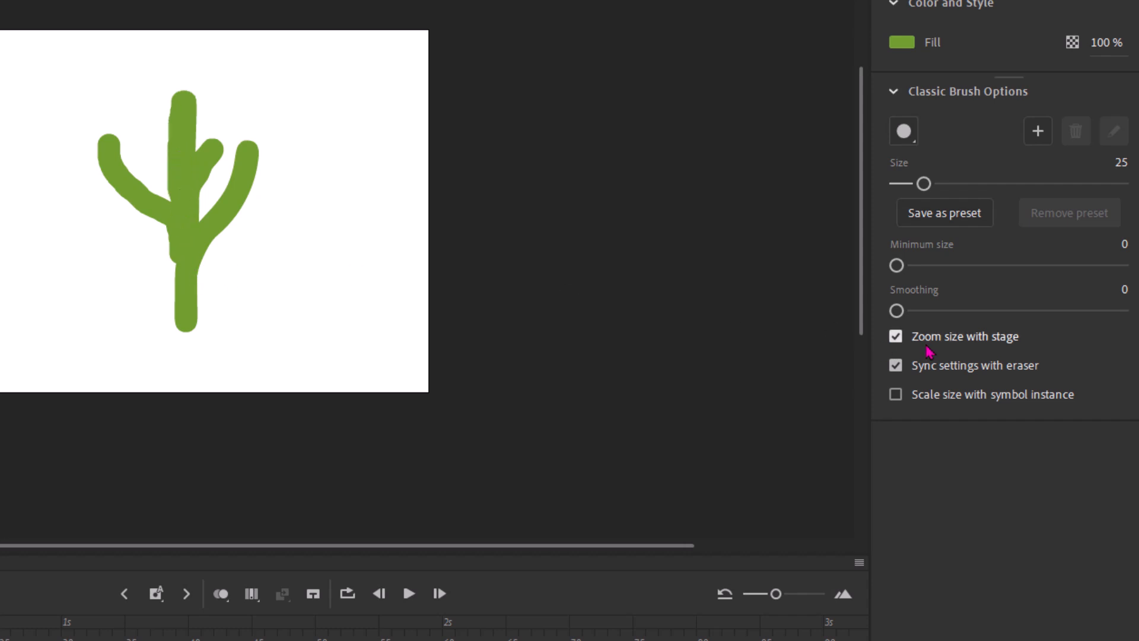
drag(897, 310, 1134, 314)
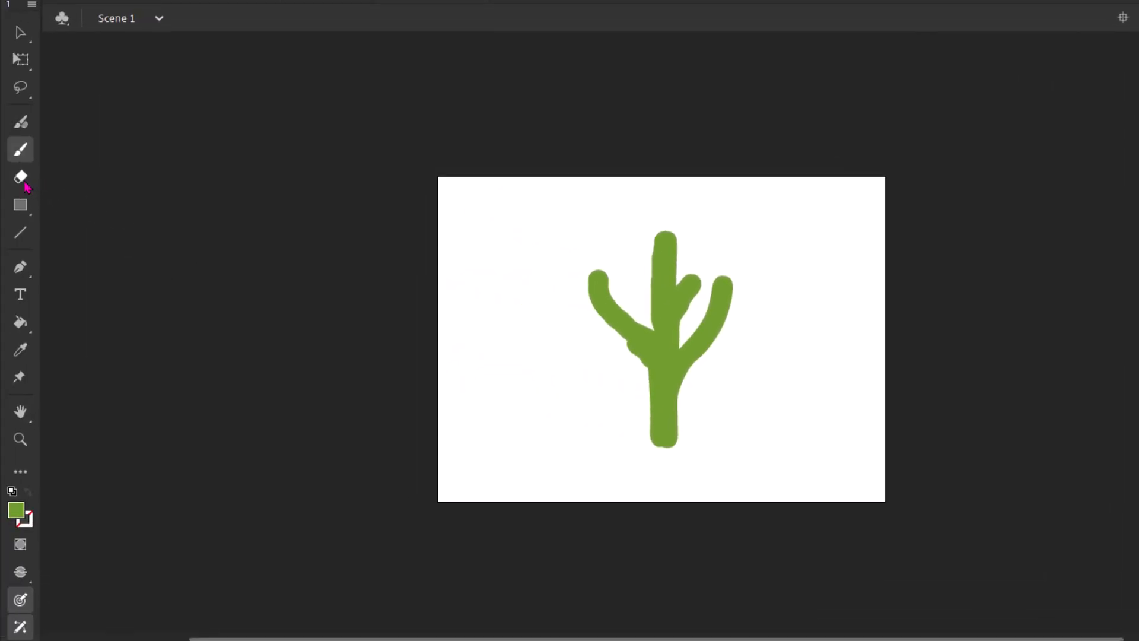
- Erase the bump beneath the cactus's left arm and compare the shape with cactus, pretty nice.fla
click(25, 183)
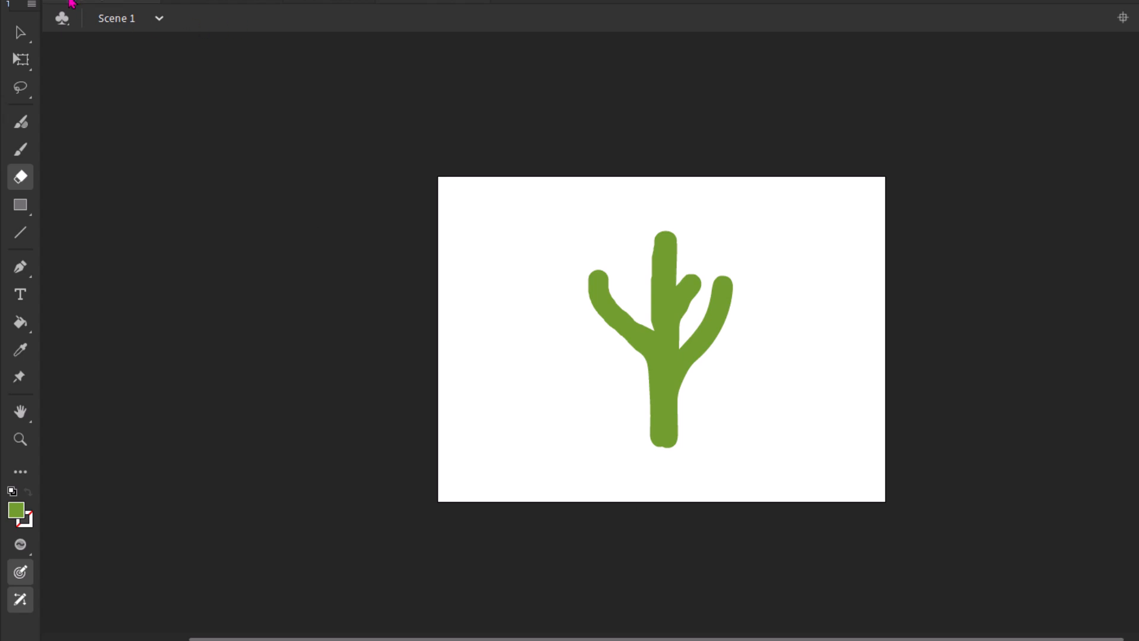
click(70, 3)
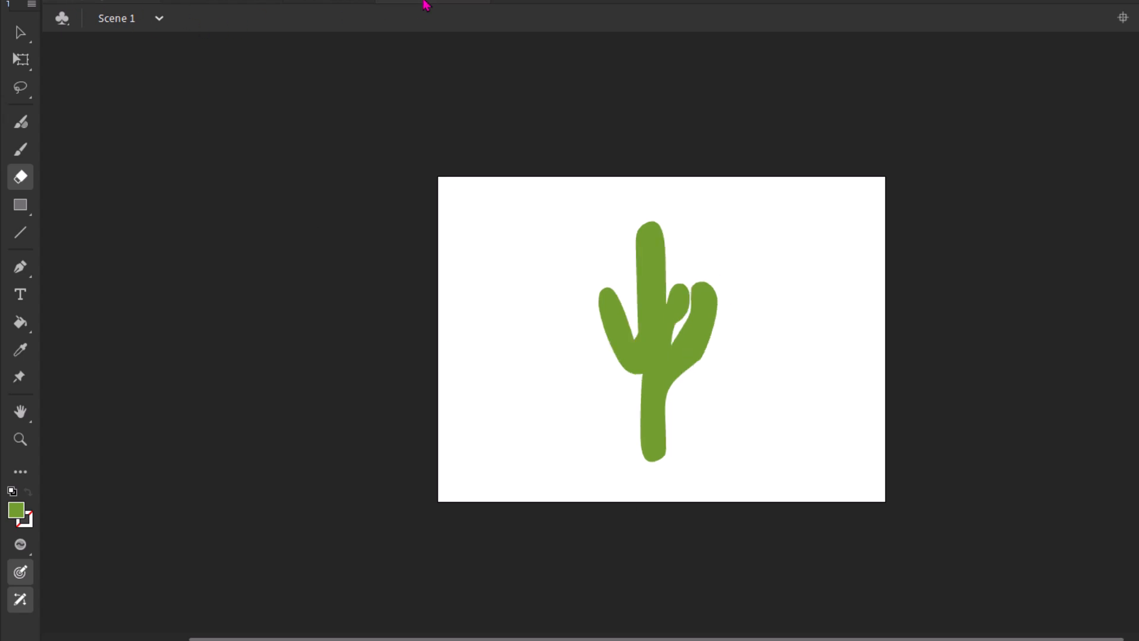
click(426, 5)
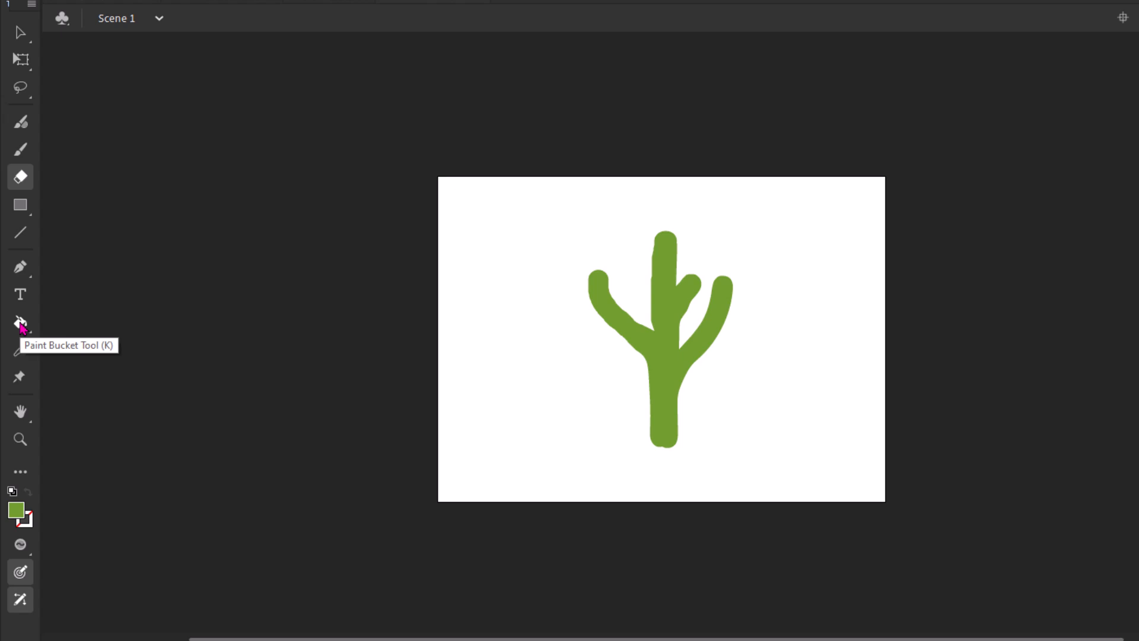
- Outline the whole cactus with a black (#000000) stroke using the Ink Bottle tool
click(20, 324)
click(102, 350)
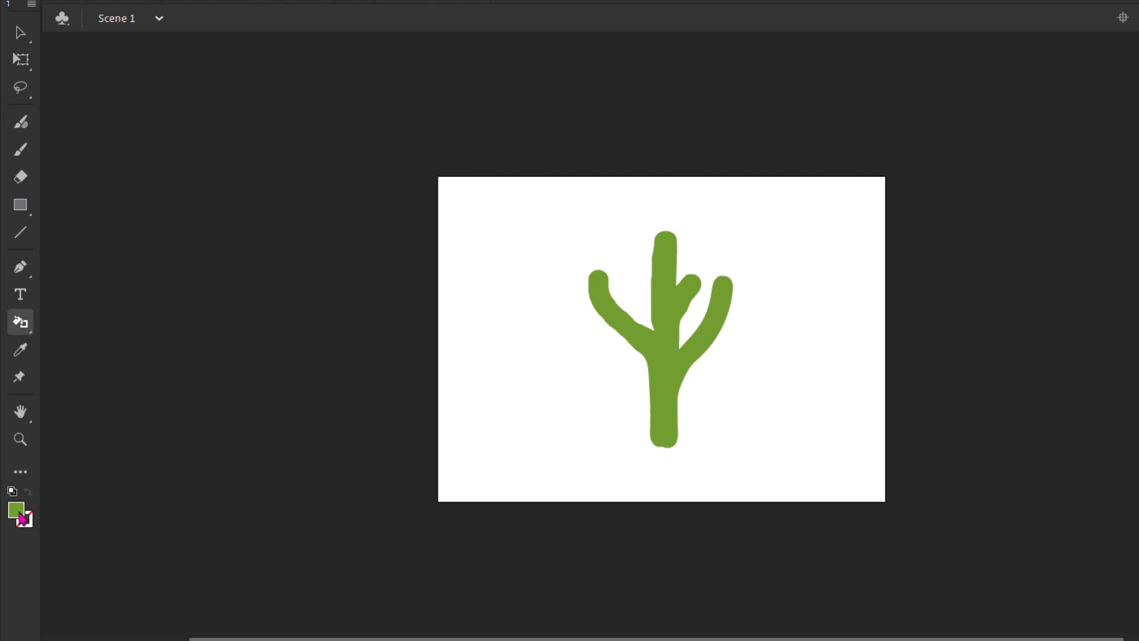
click(21, 520)
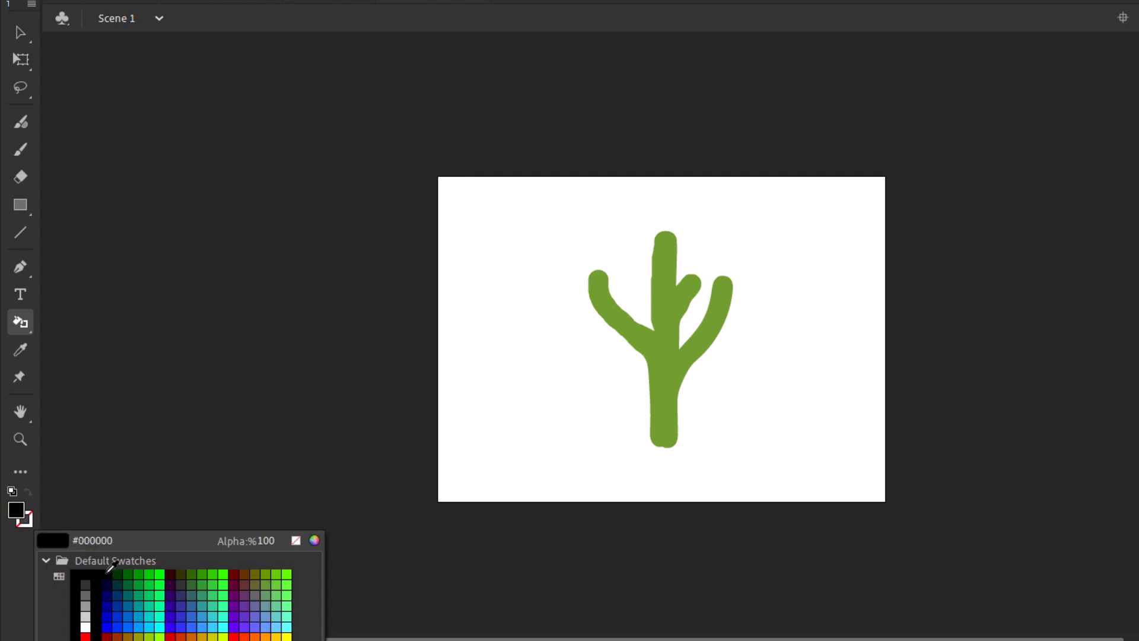
click(108, 573)
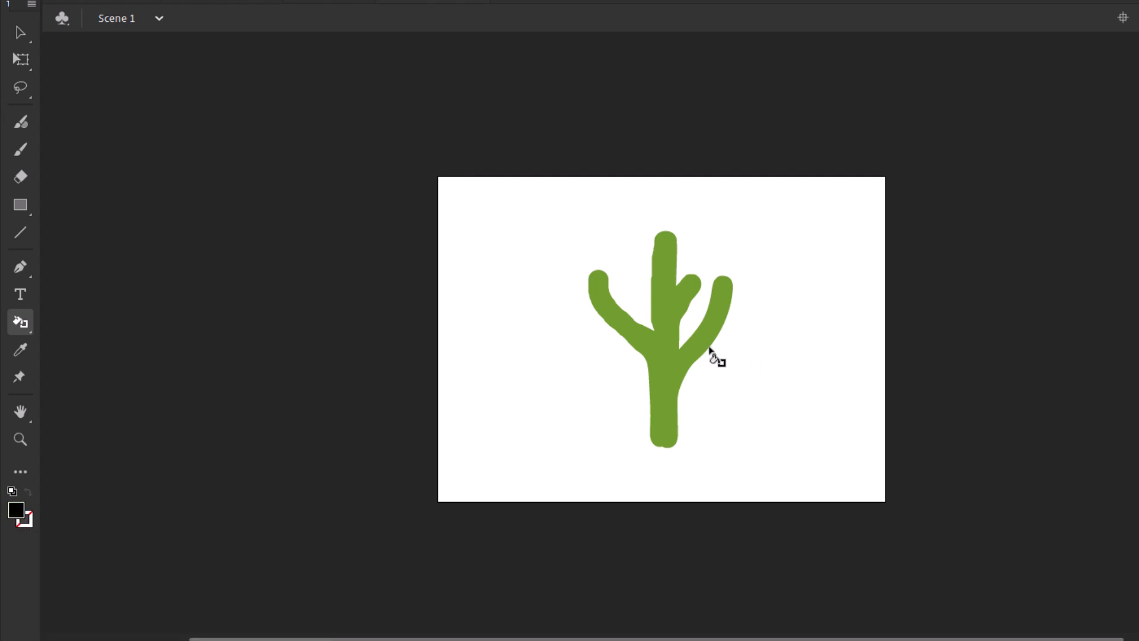
click(710, 350)
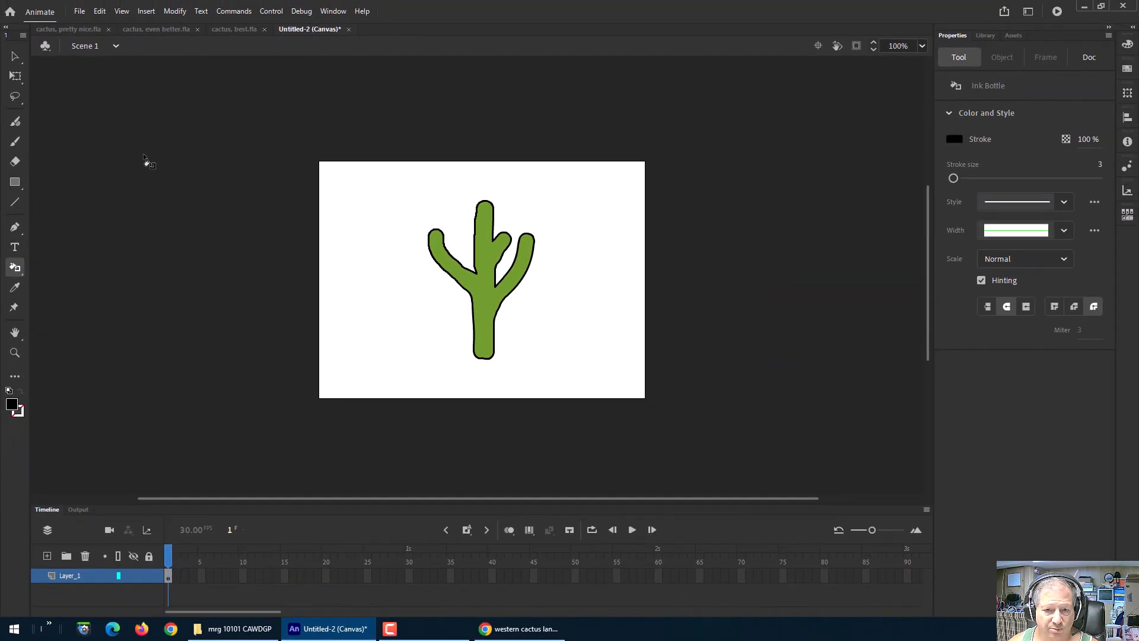
- Give the Classic Brush a dark green fill and reduce its size for shading the cactus
click(15, 142)
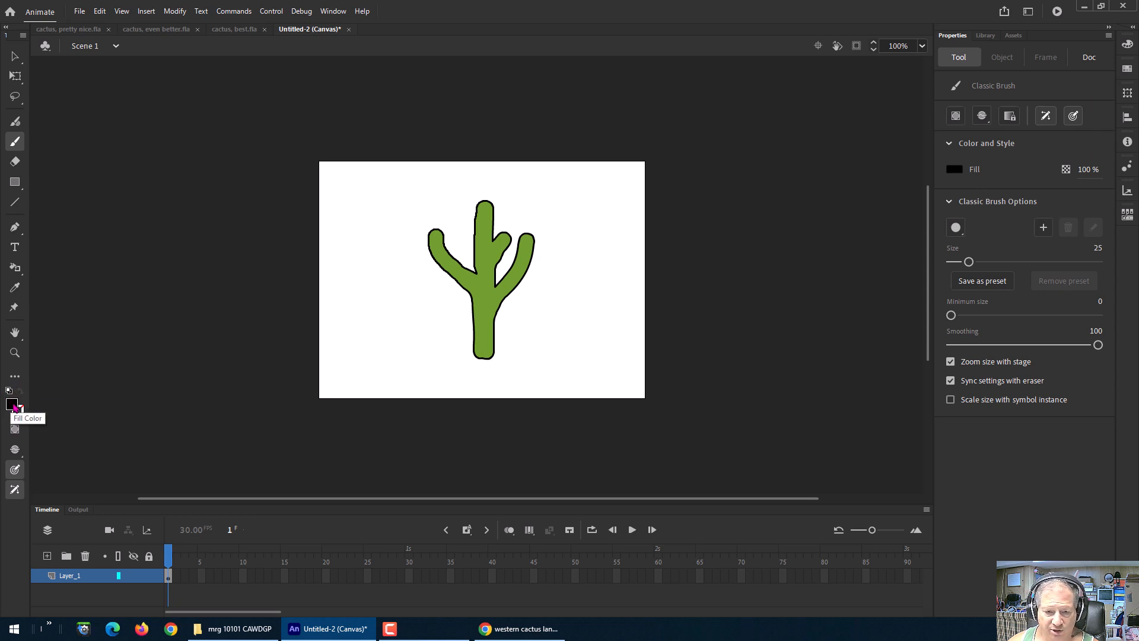
click(957, 171)
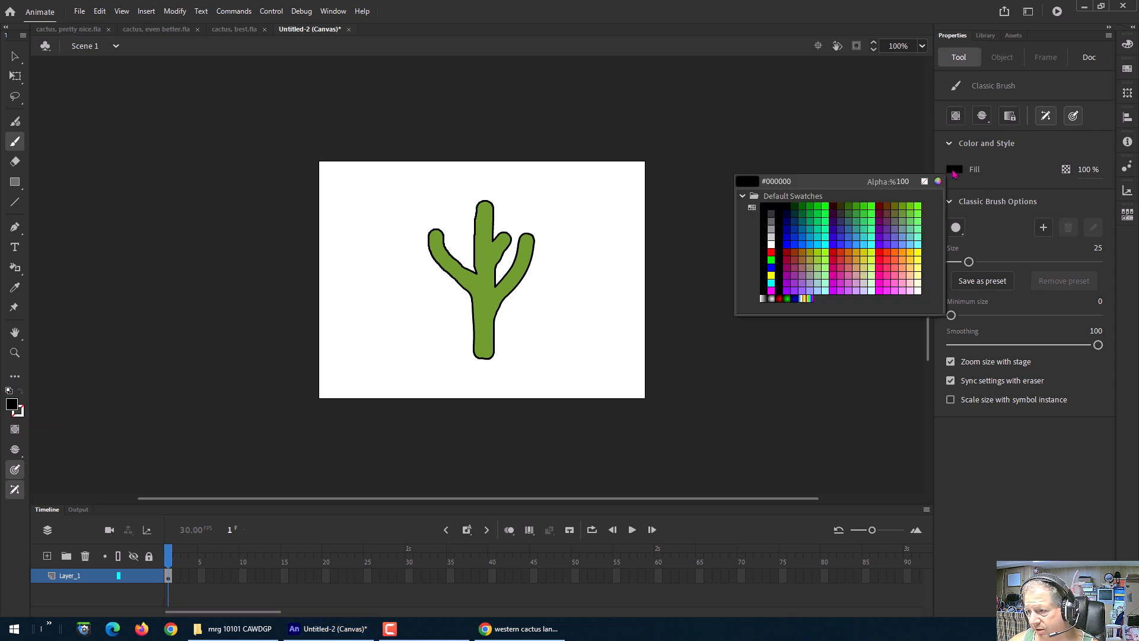
click(798, 202)
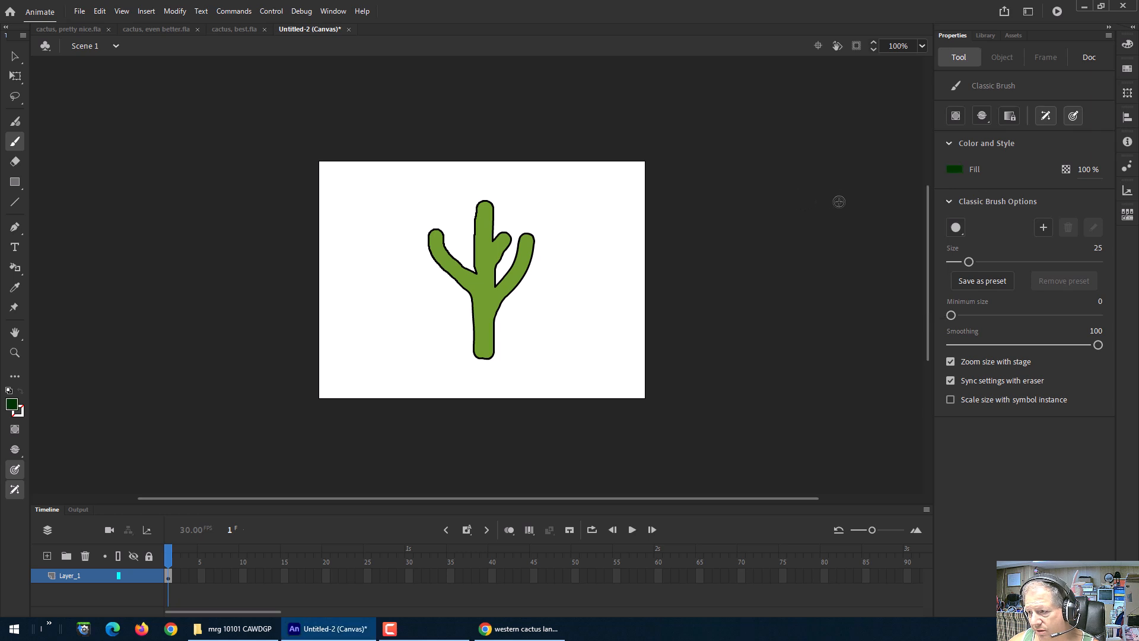
drag(958, 263, 961, 264)
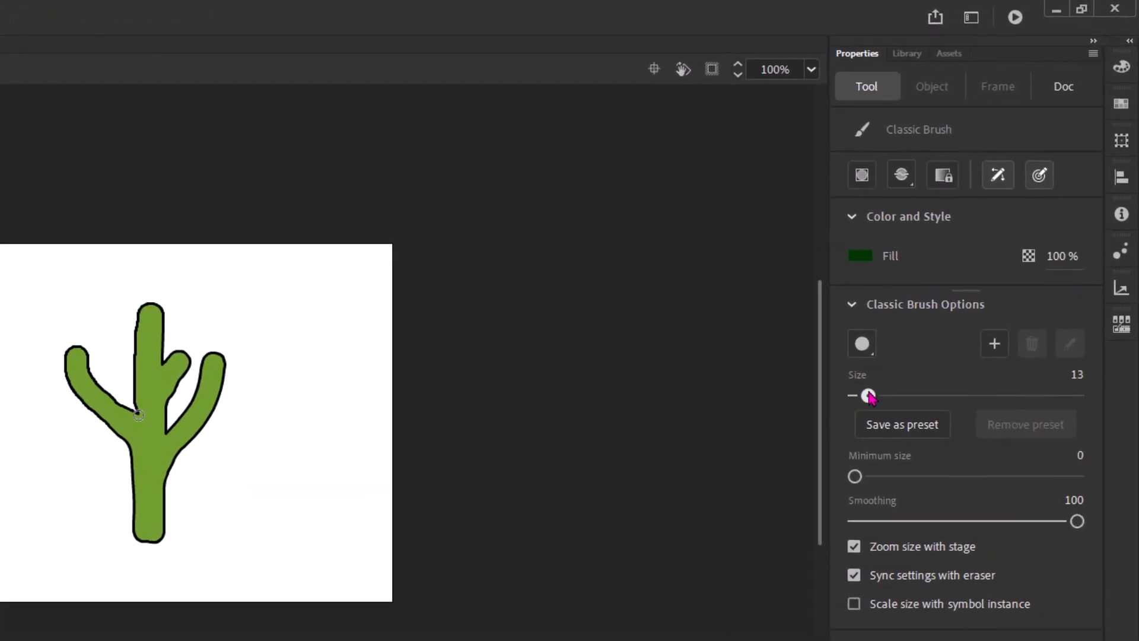
drag(869, 397, 871, 398)
- Try a dark green stroke across the outline near the trunk's top in Paint Normal mode, and undo it
click(902, 175)
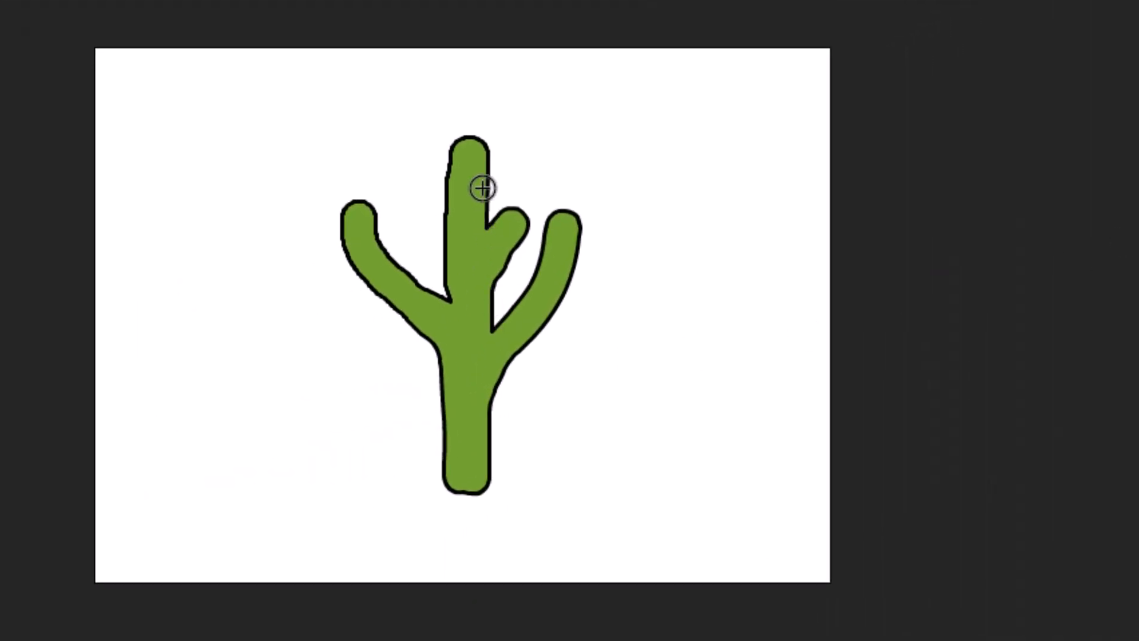
drag(459, 182, 454, 136)
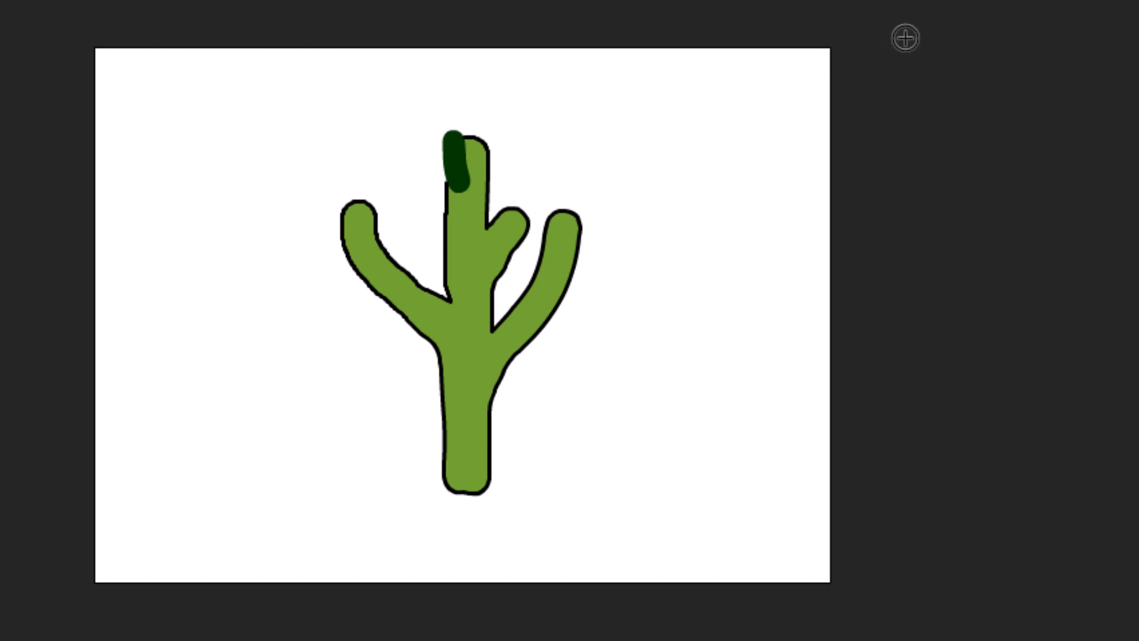
key(ctrl+z)
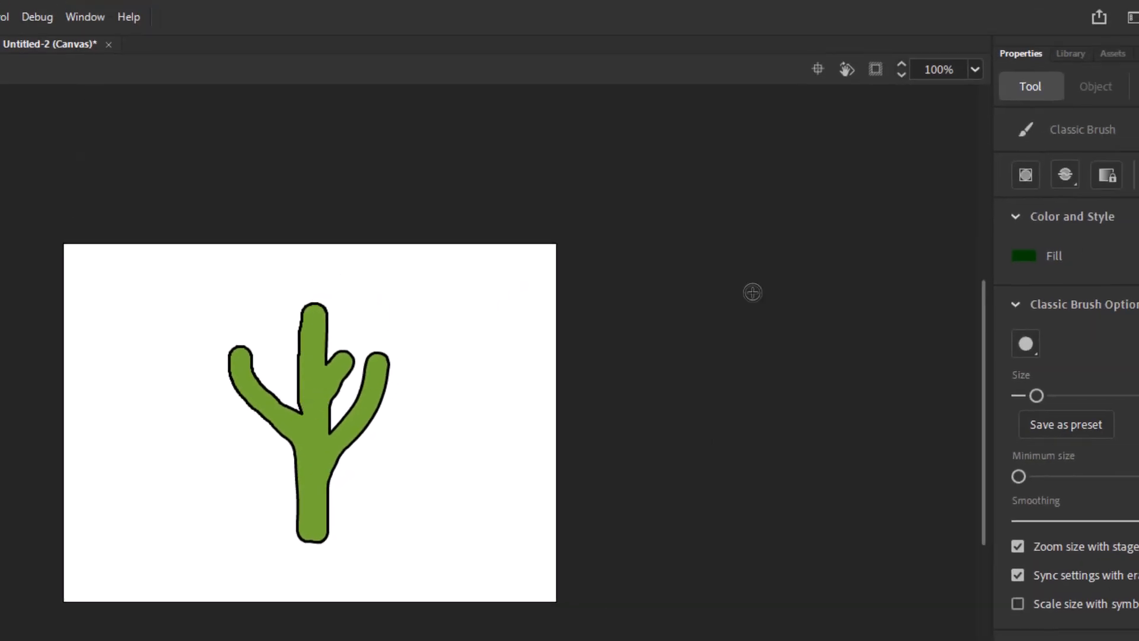
- Set the brush mode to Paint Inside and paint dark green shading down the left side of the cactus's upper trunk
click(1064, 179)
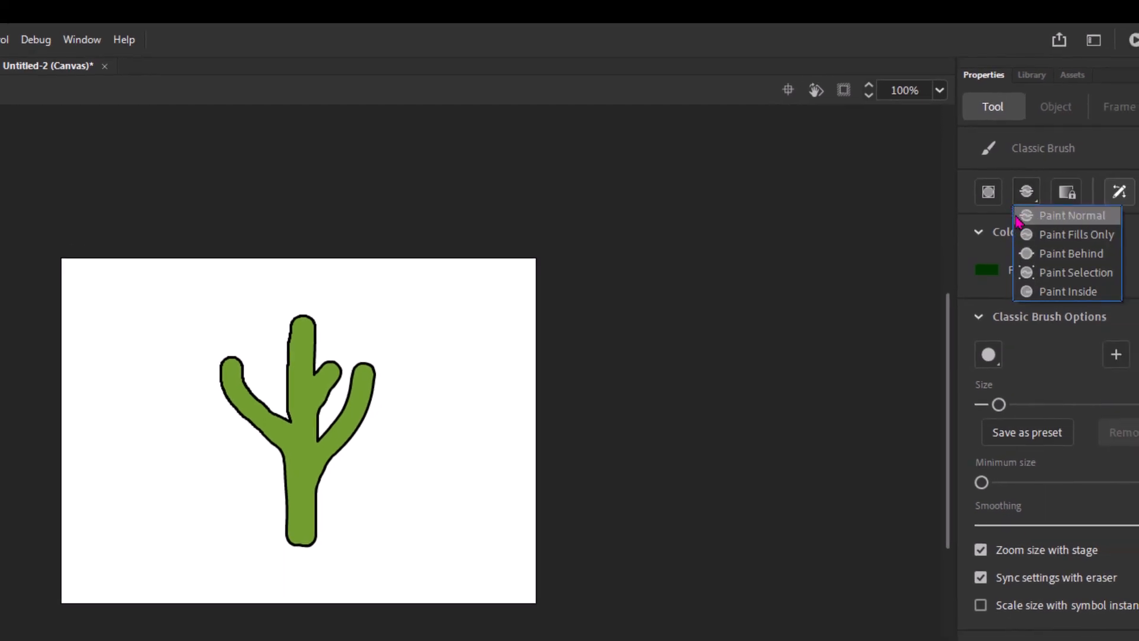
click(1061, 291)
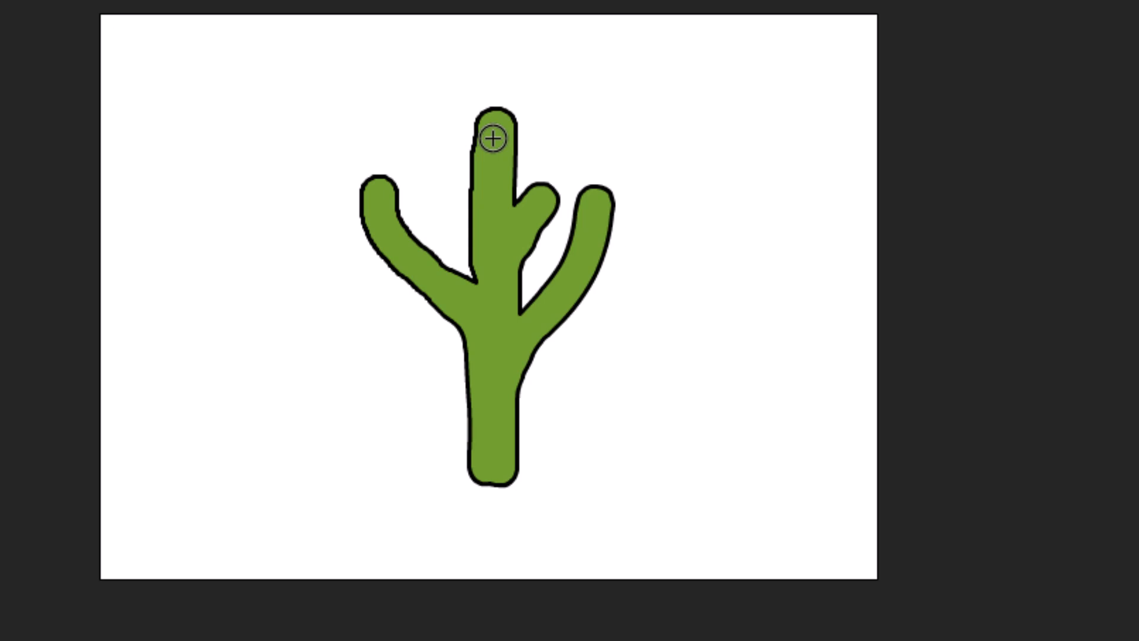
mouse_move(492, 125)
mouse_down()
mouse_move(471, 208)
mouse_move(482, 289)
mouse_up()
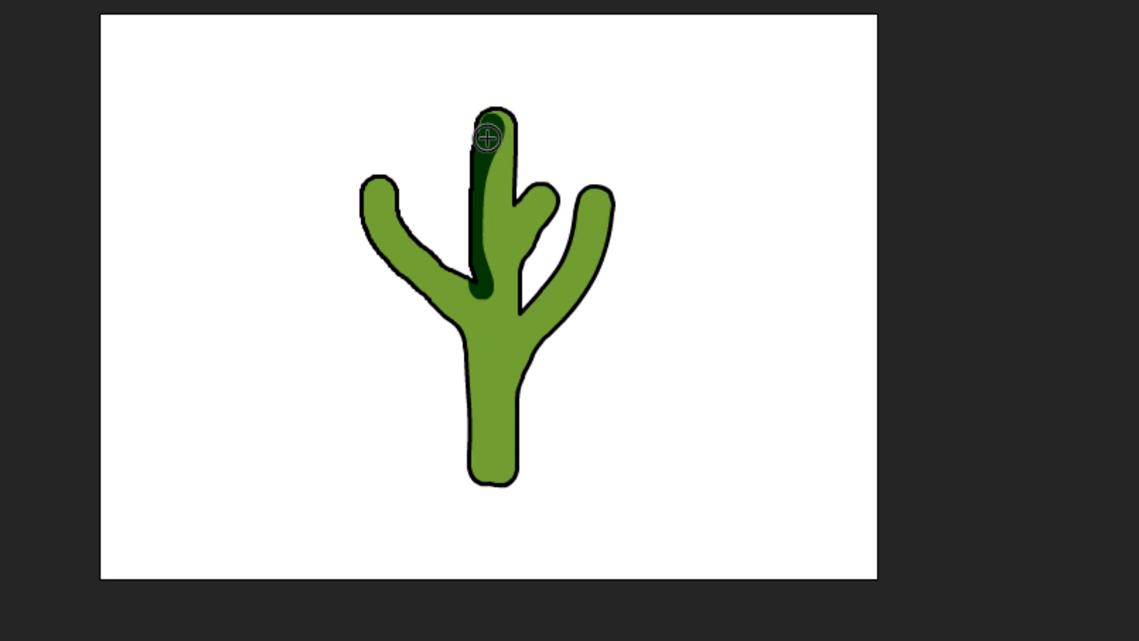
drag(490, 125, 494, 205)
key(ctrl+z)
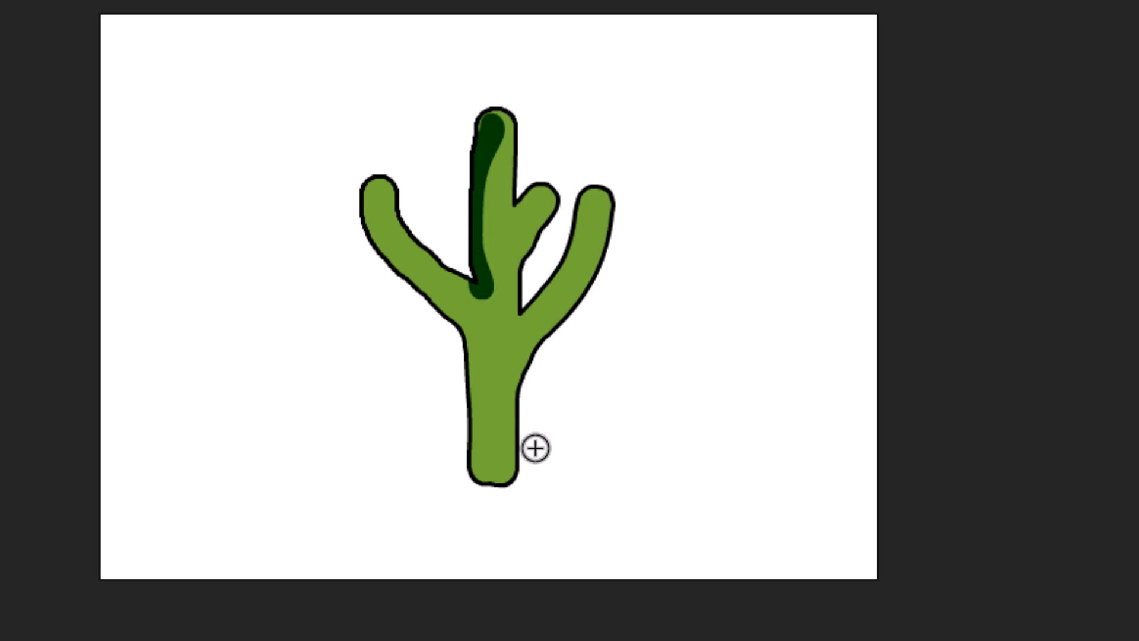
drag(489, 145, 498, 216)
key(ctrl+z)
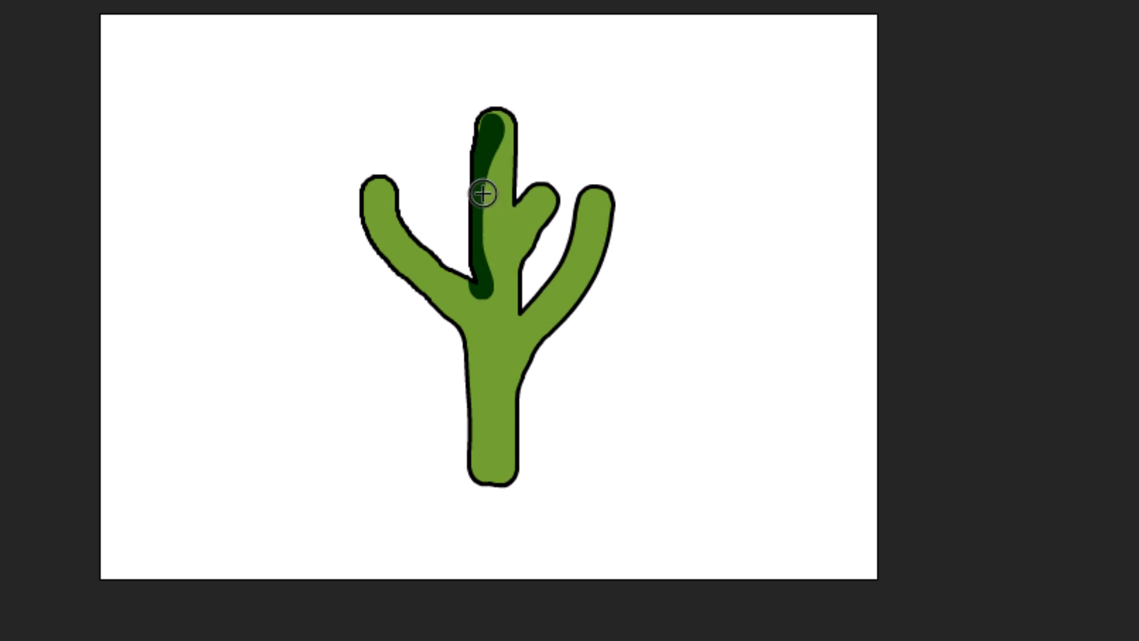
key(ctrl+equal)
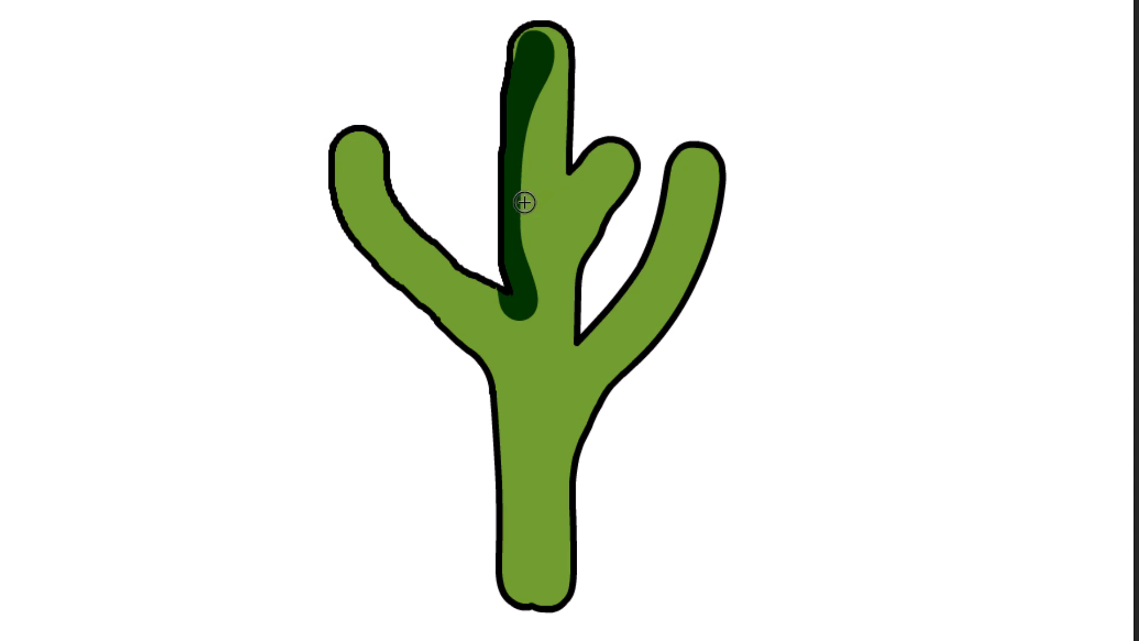
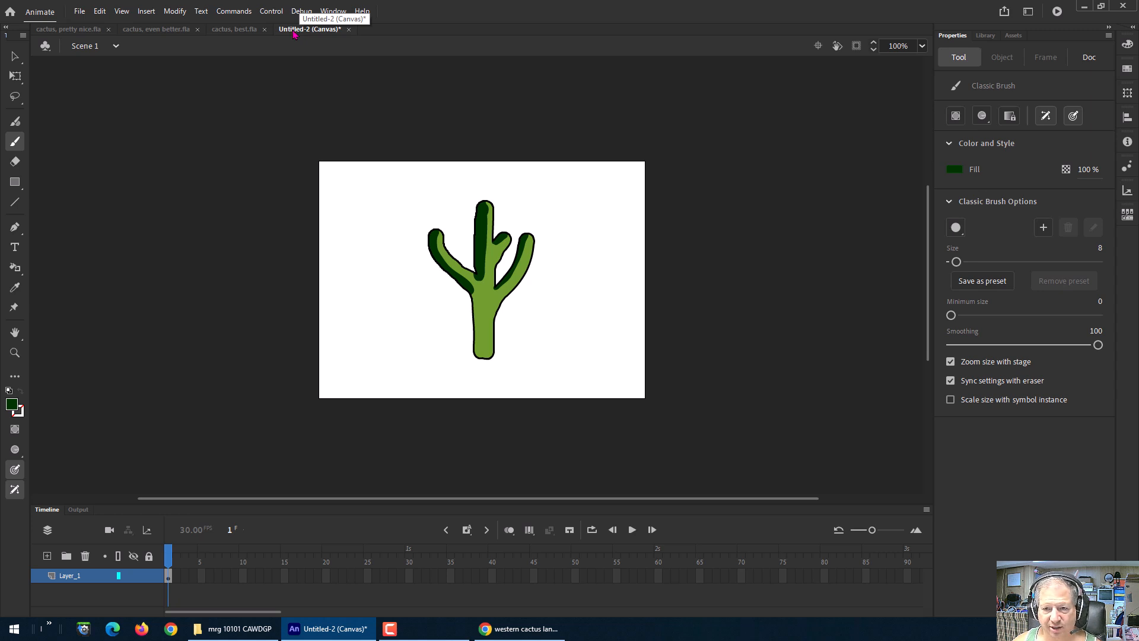
- Check the background in cactus, best.fla, and in the browser open the image file of the 474 × 316 Saguaro Cactus landscape
click(231, 34)
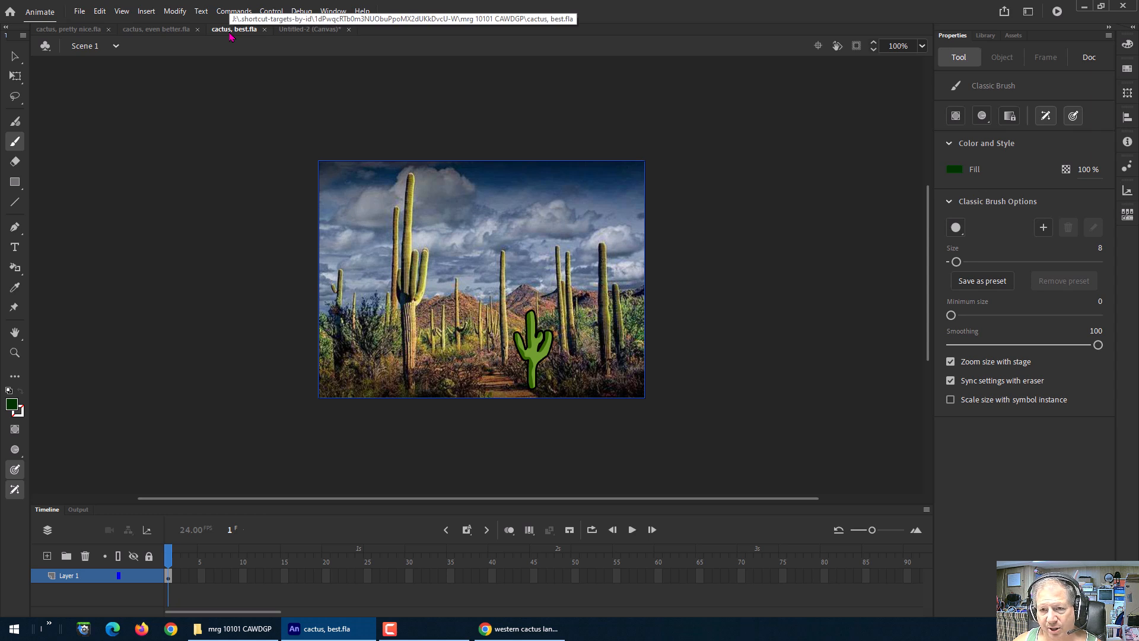
click(292, 31)
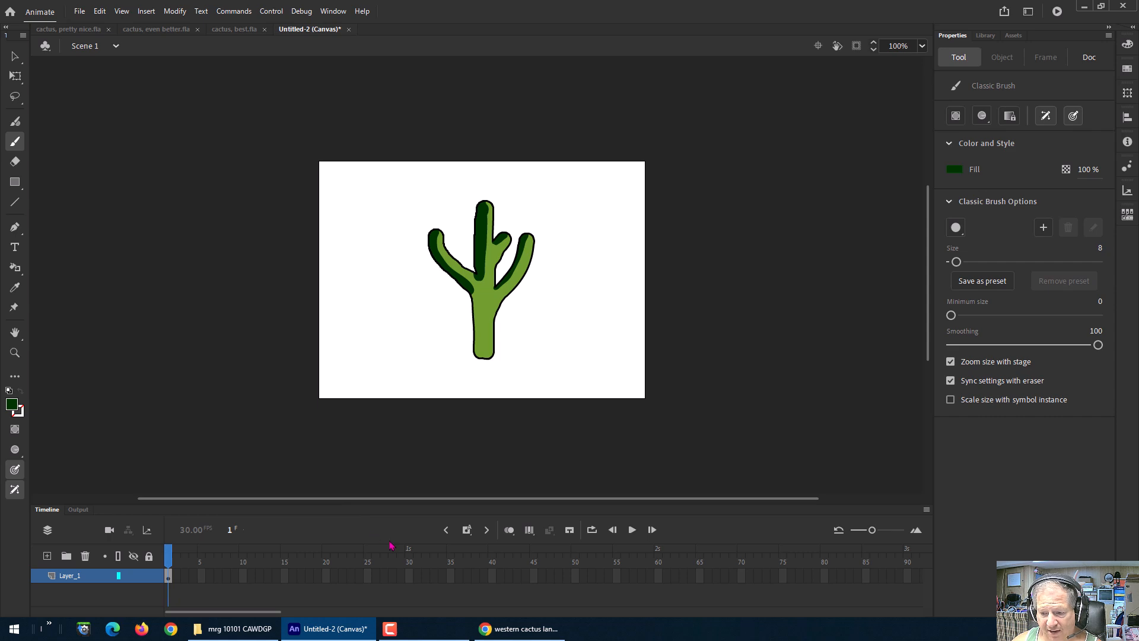
click(503, 634)
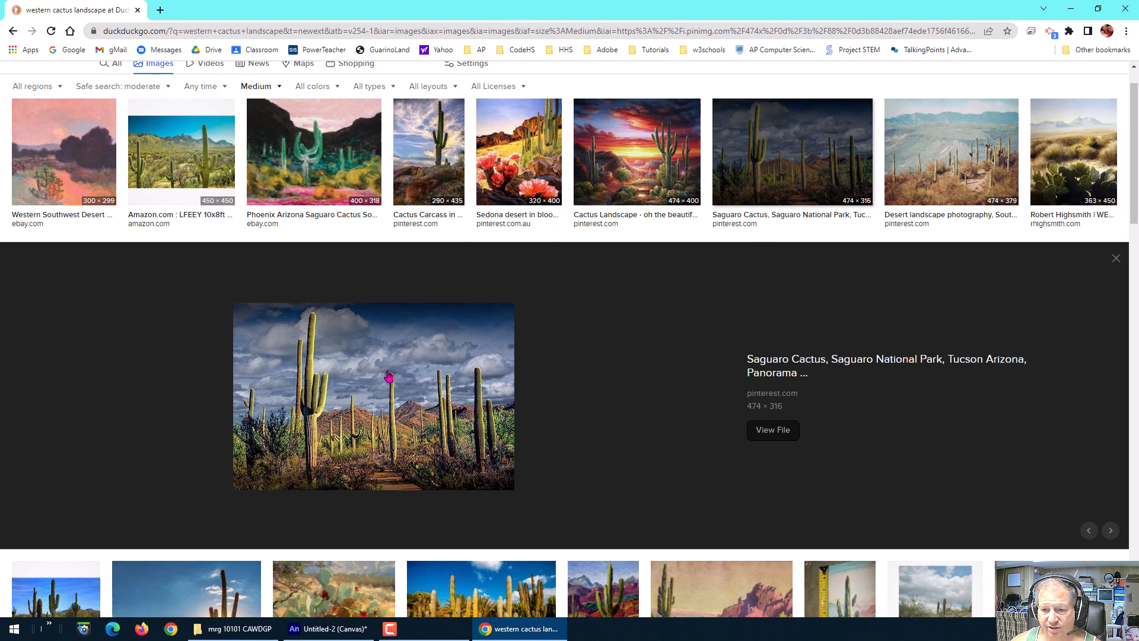
click(743, 168)
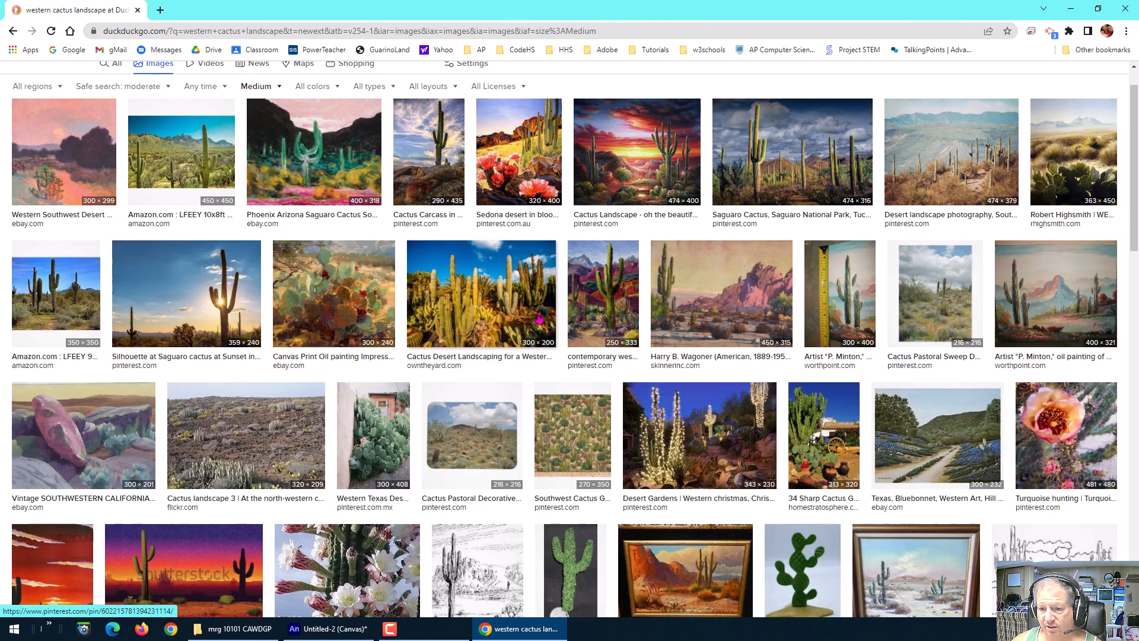
click(730, 190)
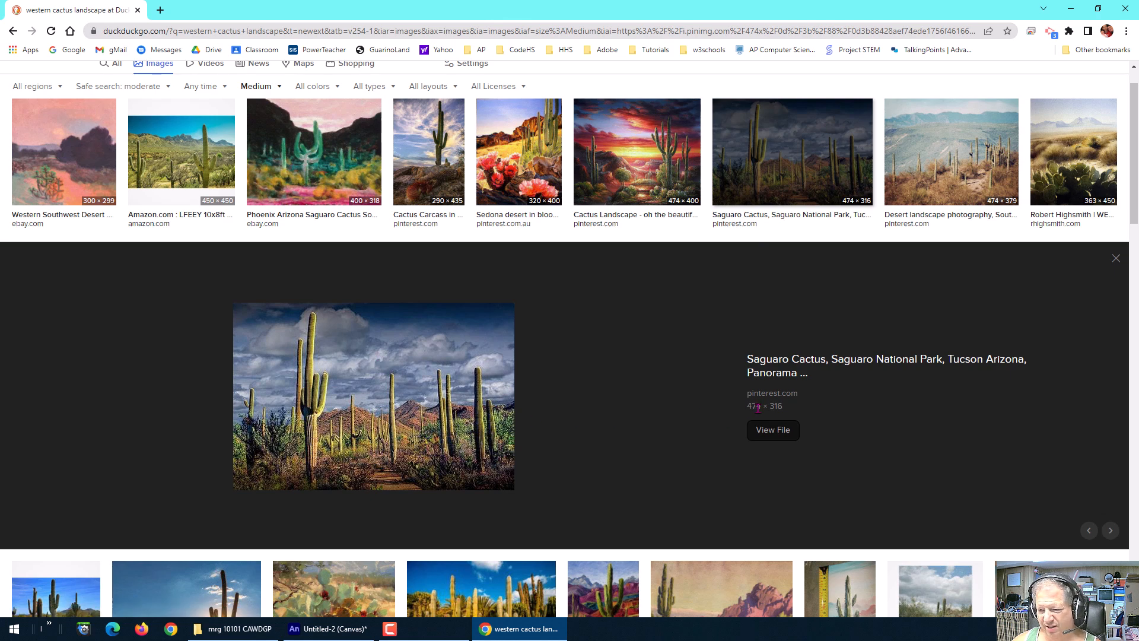
click(770, 432)
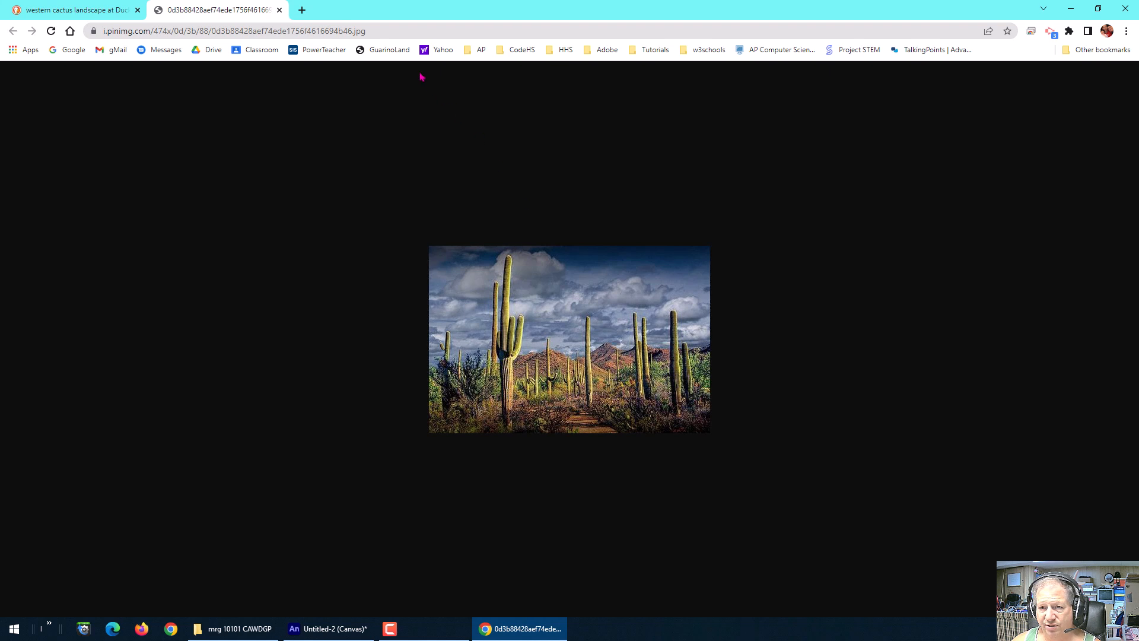
drag(374, 30, 351, 31)
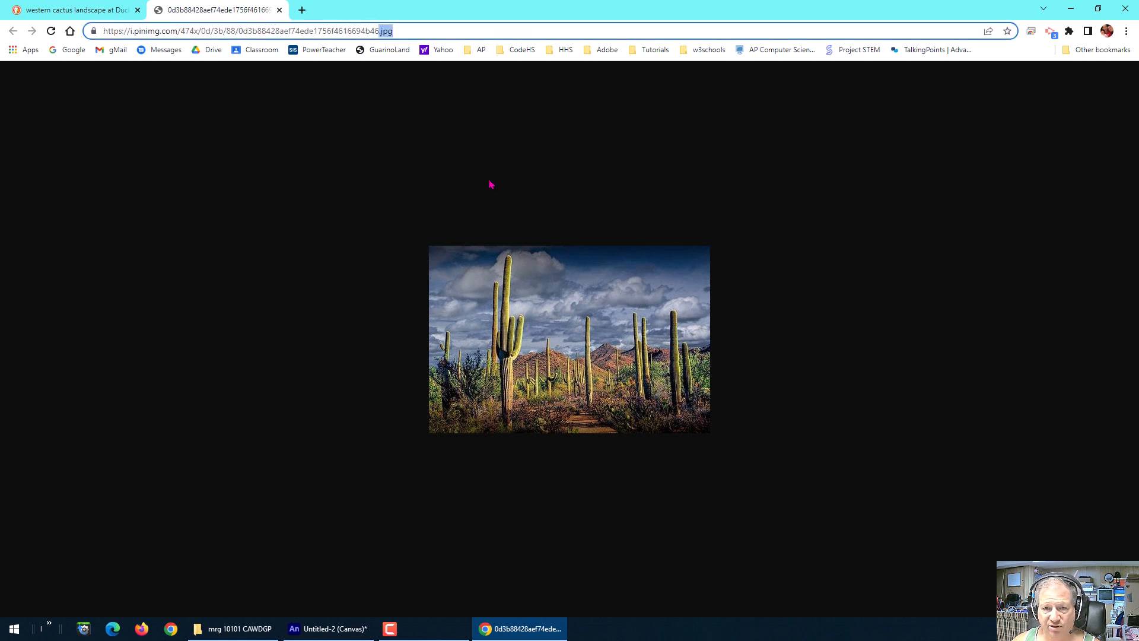
- Save the landscape image as western cactus landscape.jpg in the mrg 10101 CAWDGP folder and open the saved file to check it
right_click(426, 267)
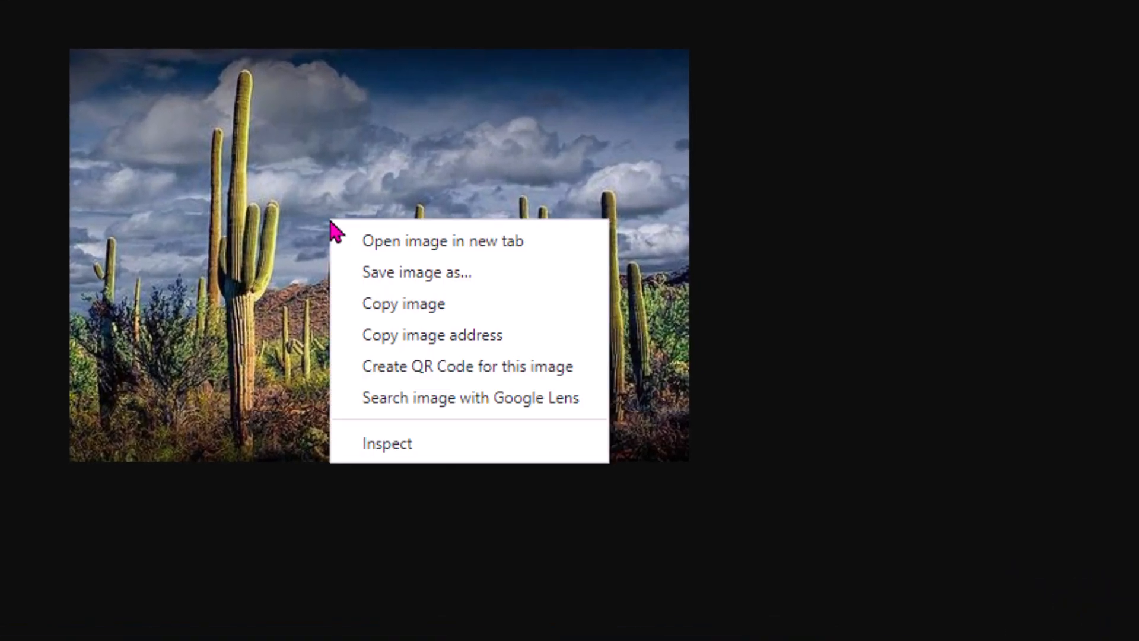
click(426, 272)
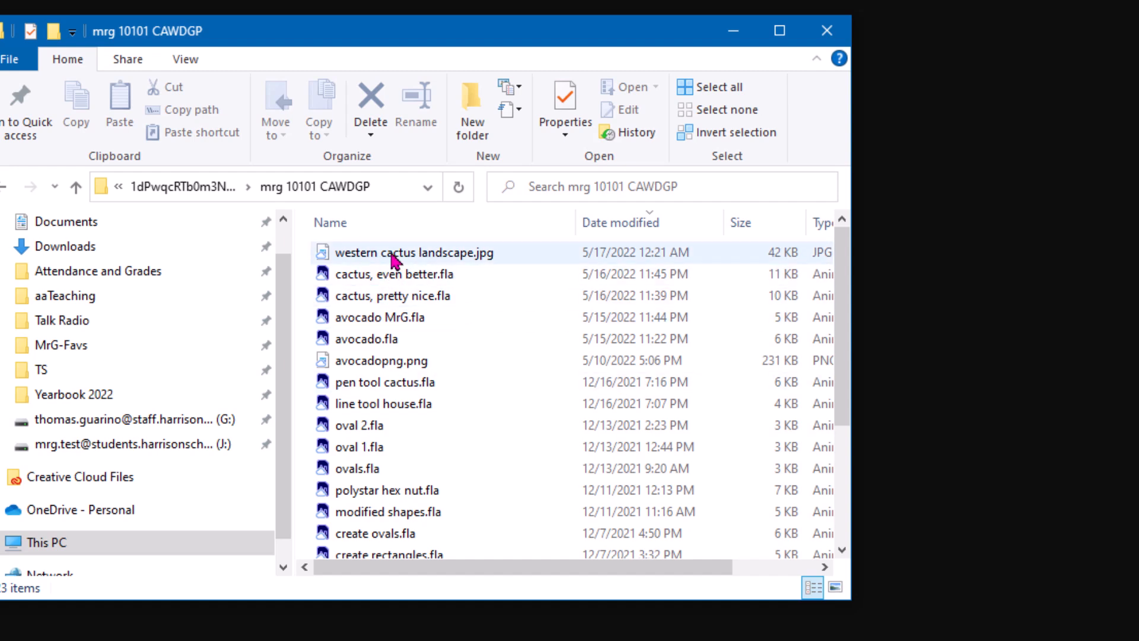
double_click(419, 258)
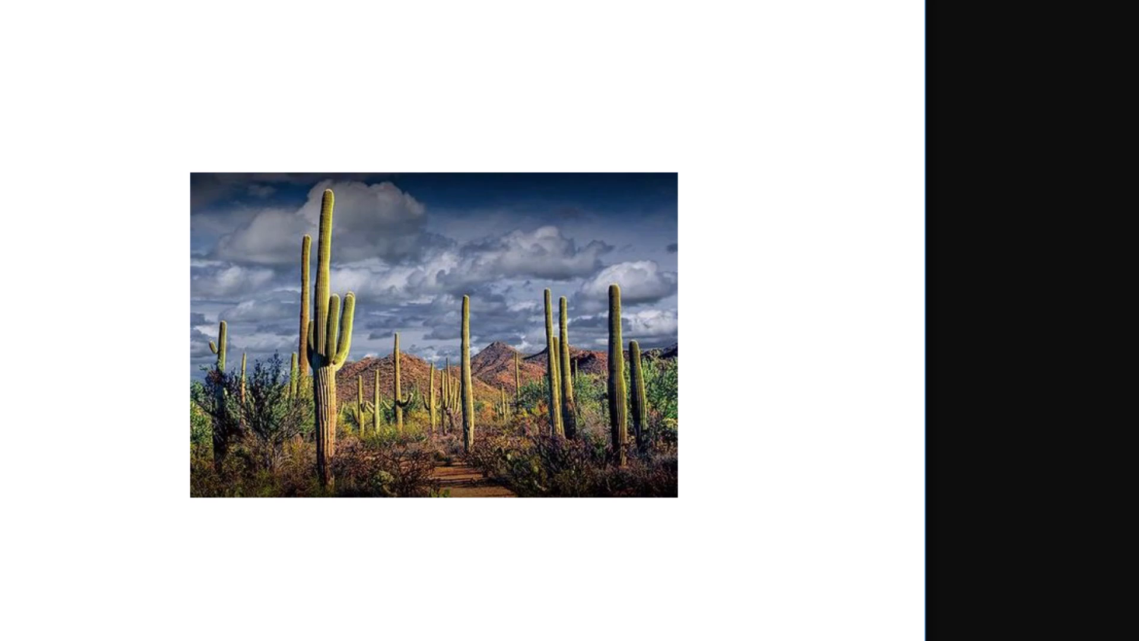
click(905, 3)
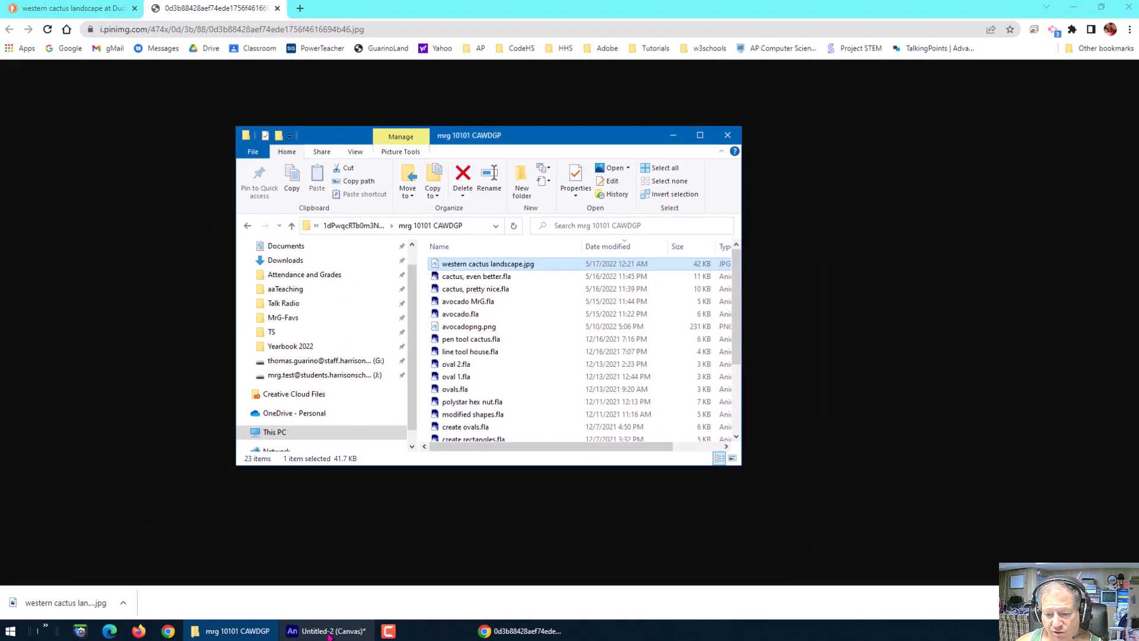
- Switch back to Animate and import western cactus landscape.jpg into the library of the Untitled-2 document
click(330, 631)
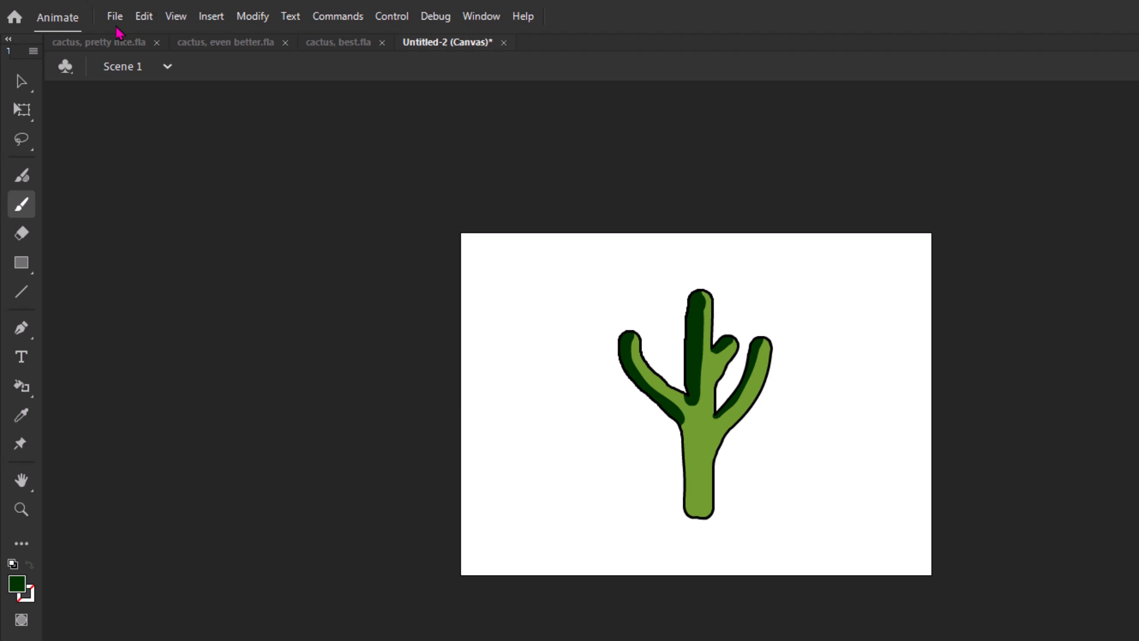
click(80, 11)
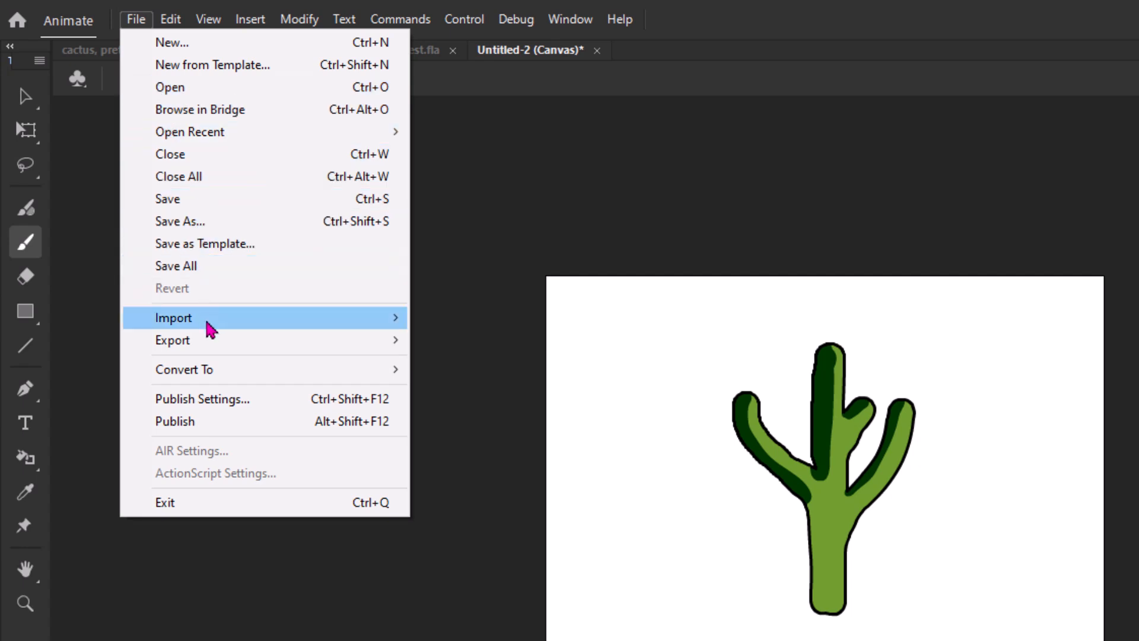
mouse_move(209, 326)
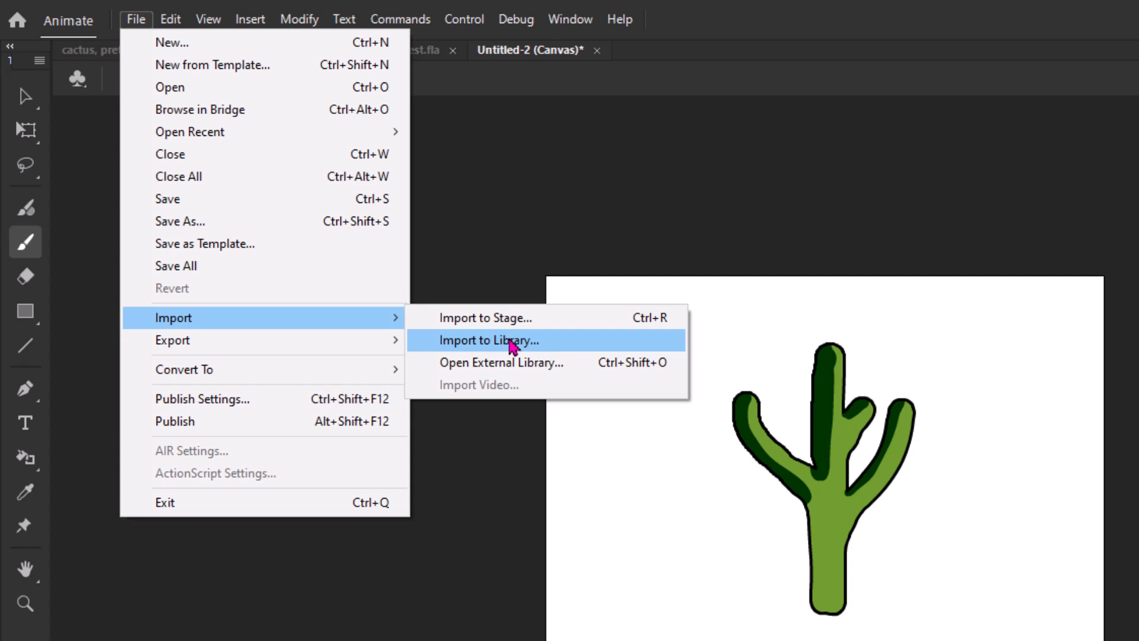
click(510, 341)
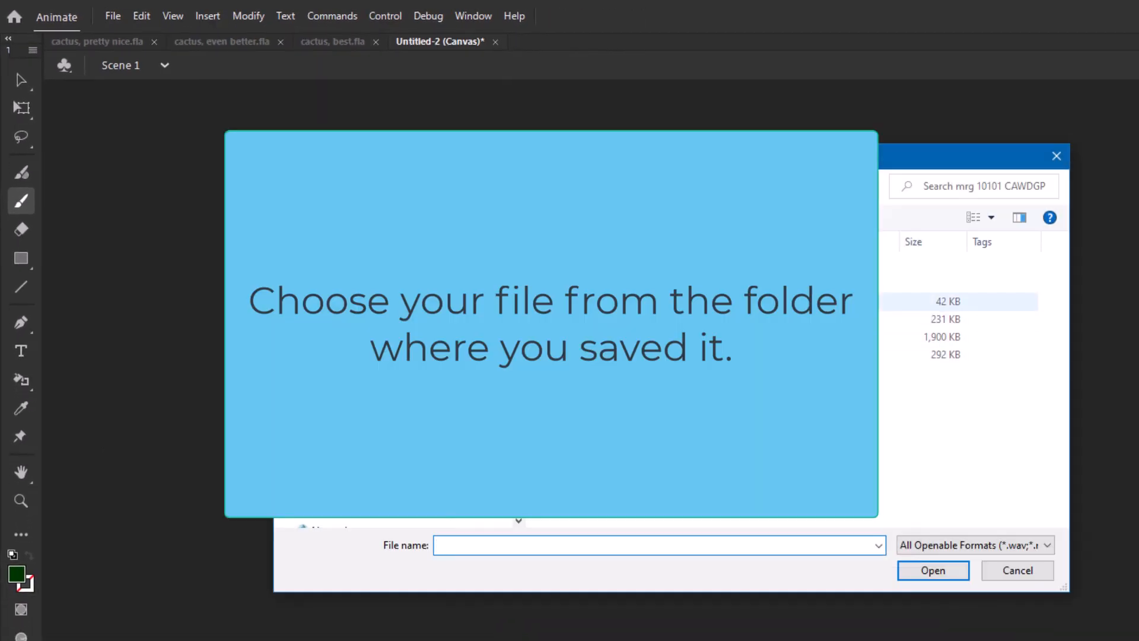
click(593, 301)
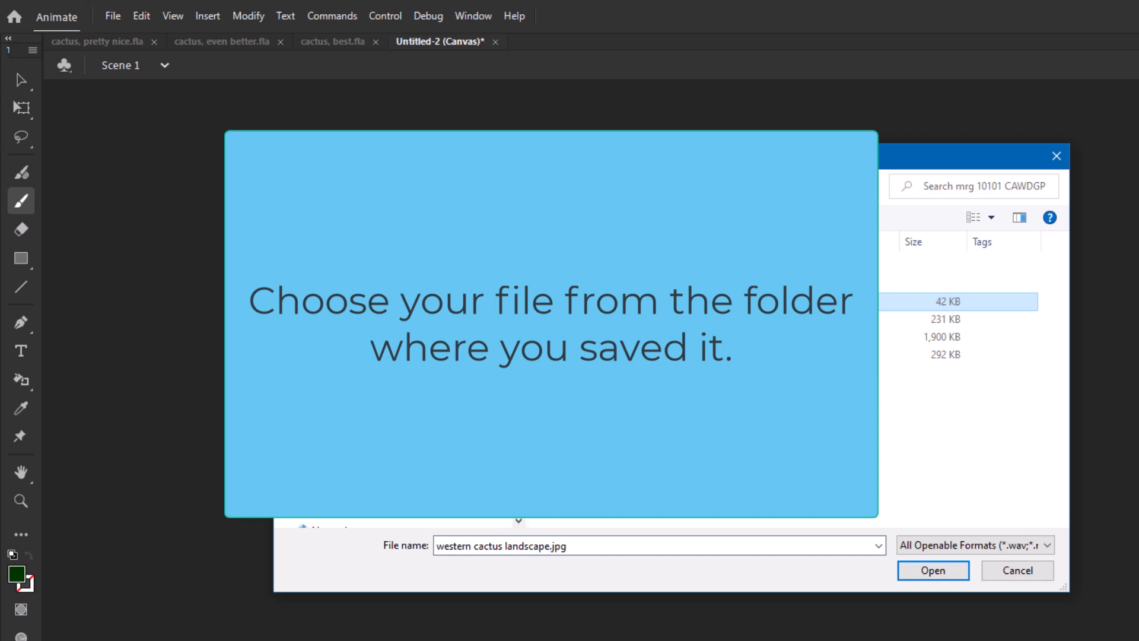
click(912, 574)
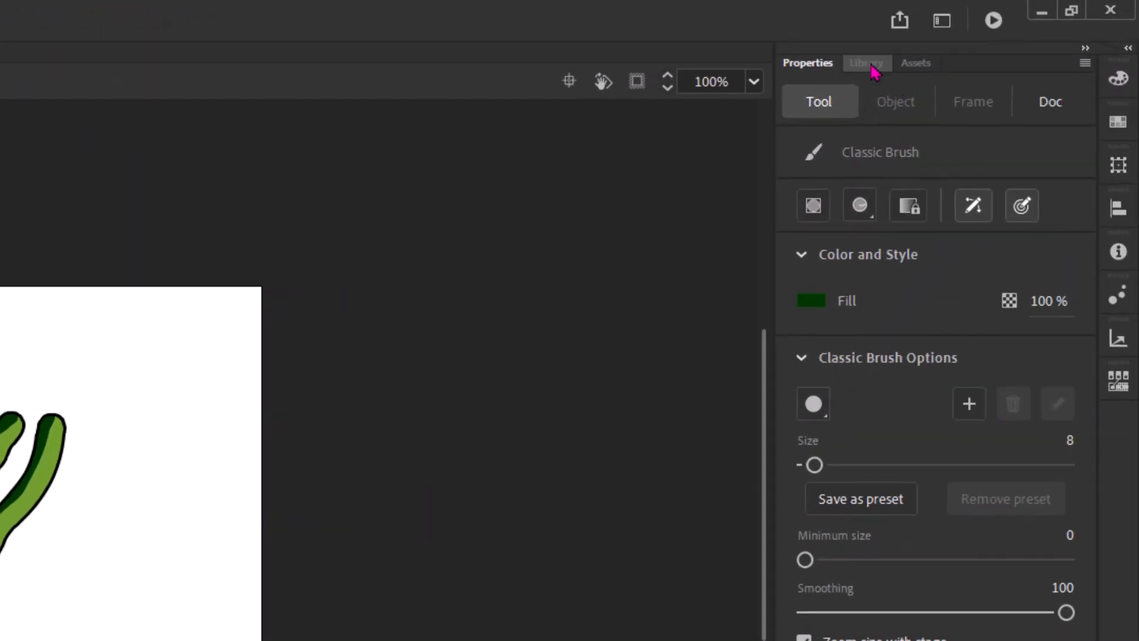
- Place western cactus landscape.jpg from the library over the stage's lower-left corner, undoing the stray brush stroke
click(867, 63)
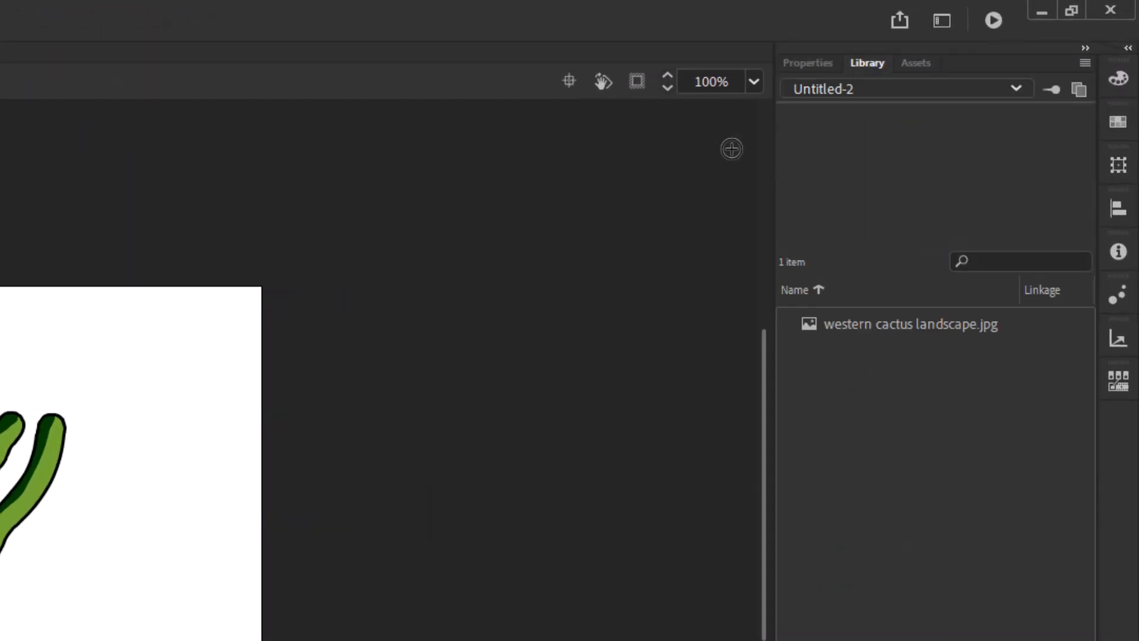
click(874, 327)
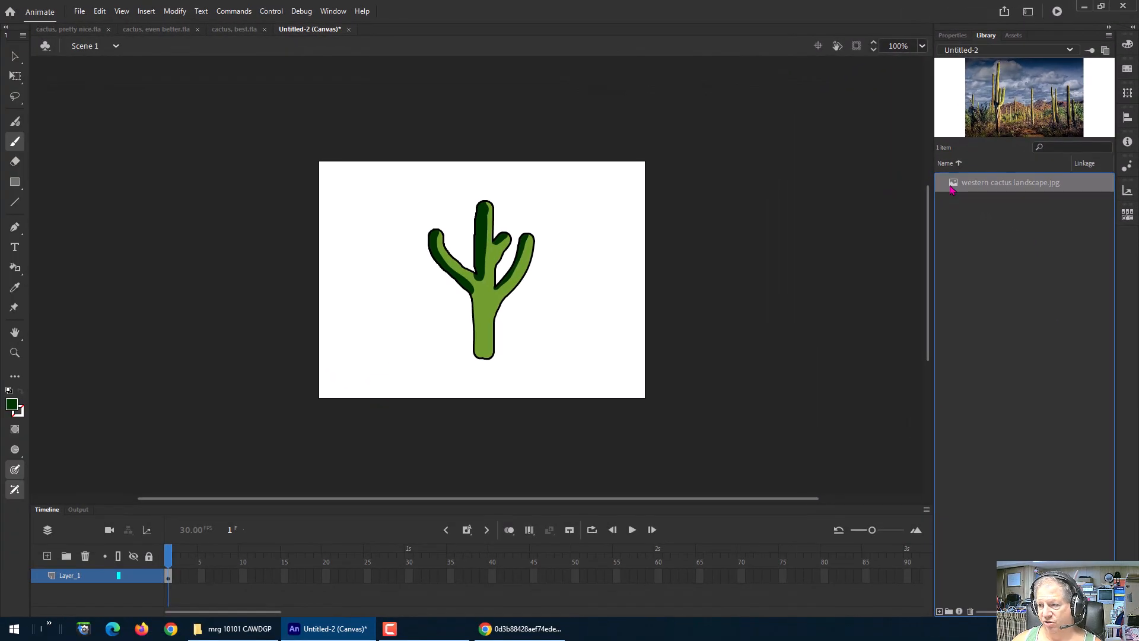
drag(677, 299, 305, 361)
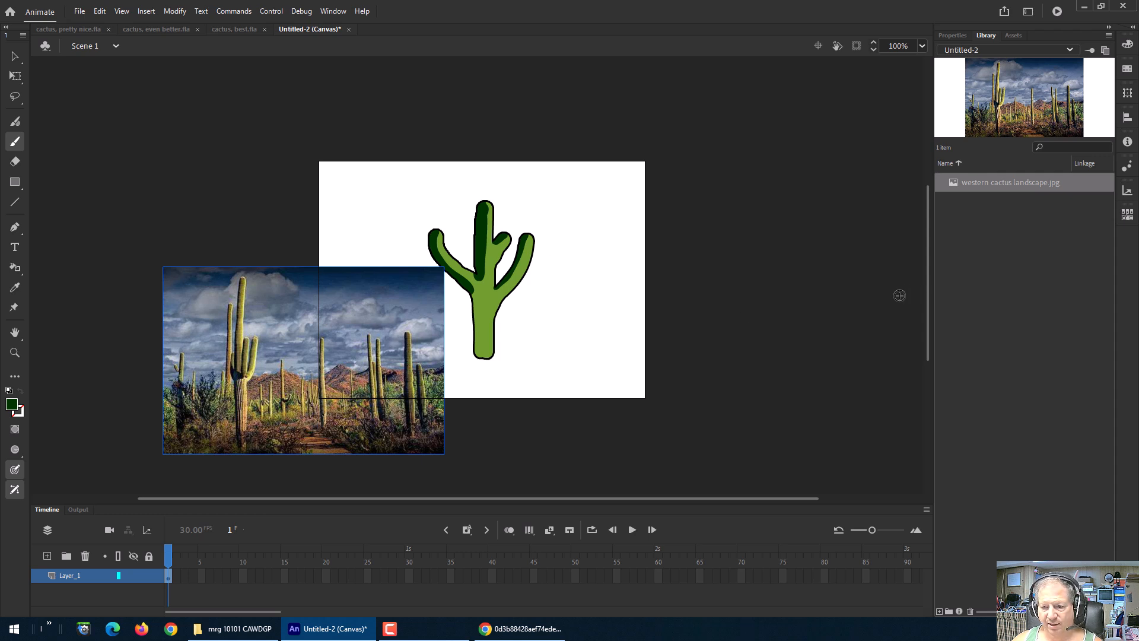
drag(386, 373, 429, 361)
key(ctrl+z)
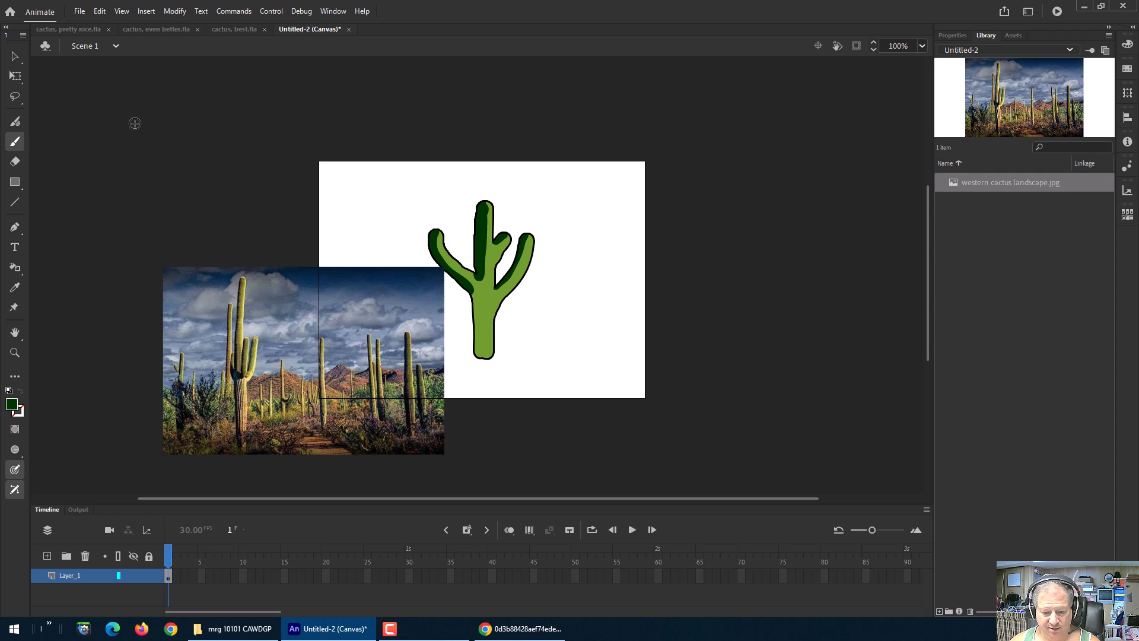
- Move the landscape picture partly over the cactus and try to send it to the back
key(ctrl+z)
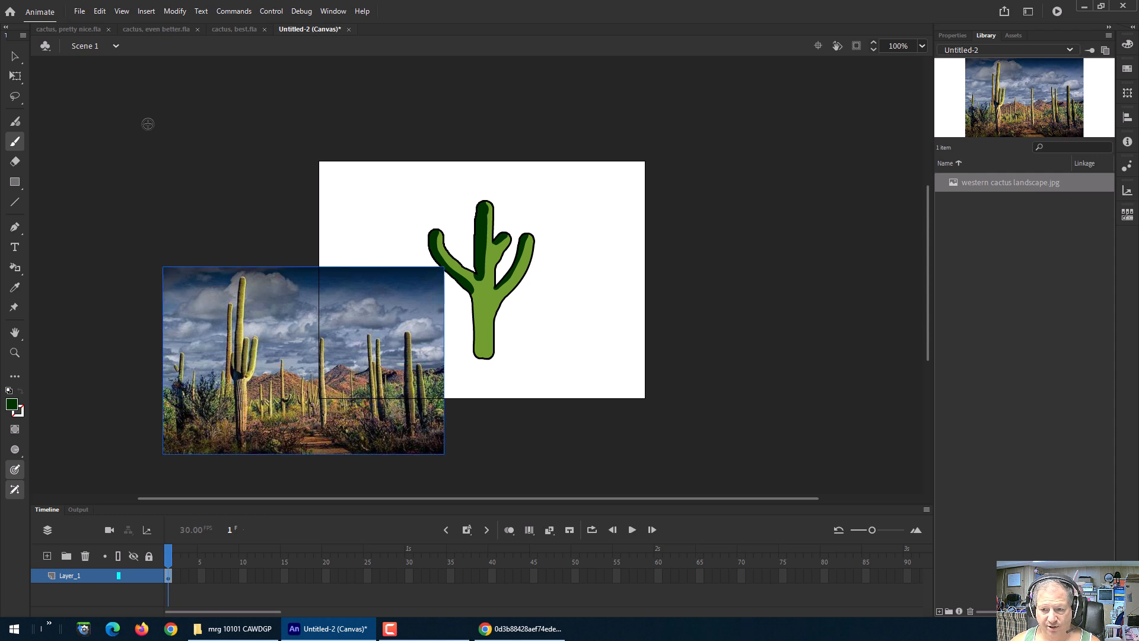
click(15, 56)
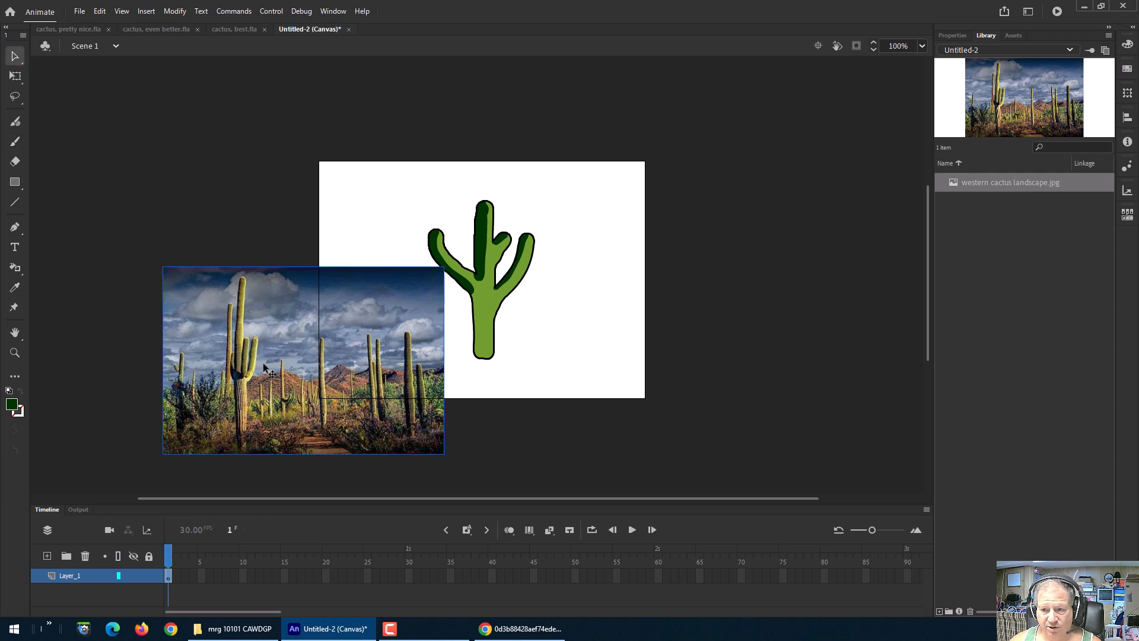
drag(264, 365, 301, 354)
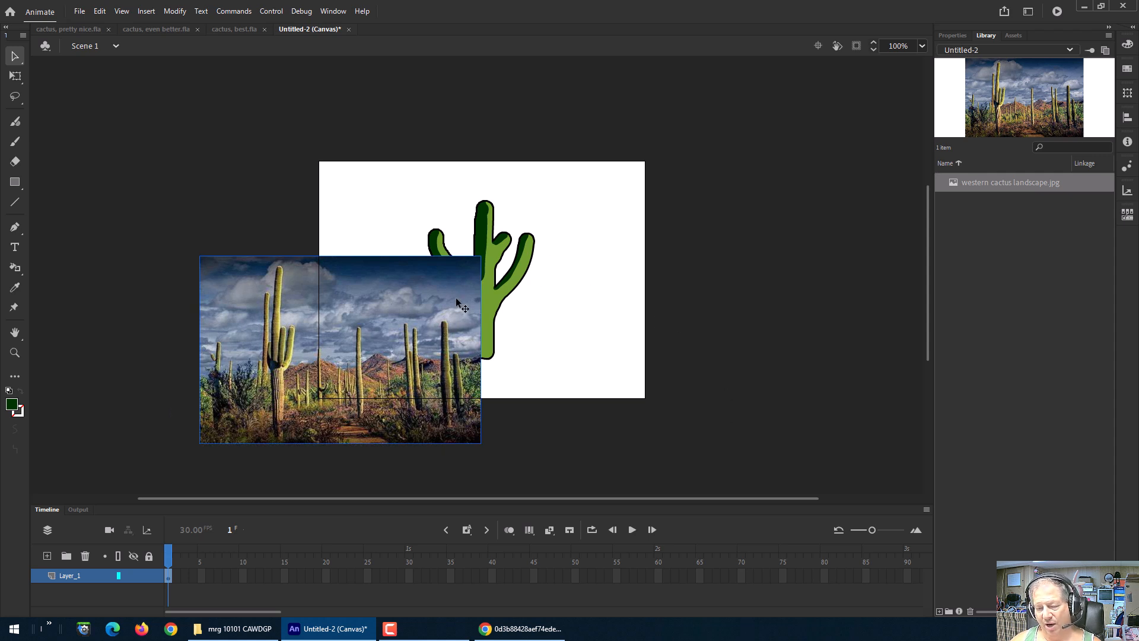
right_click(389, 300)
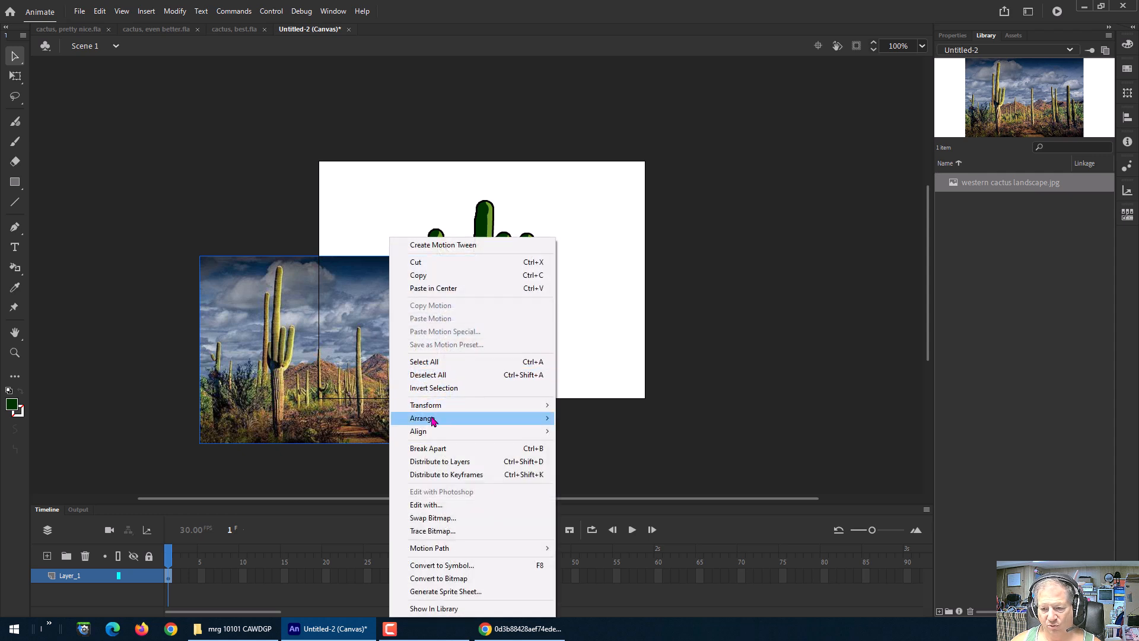
mouse_move(486, 419)
click(605, 460)
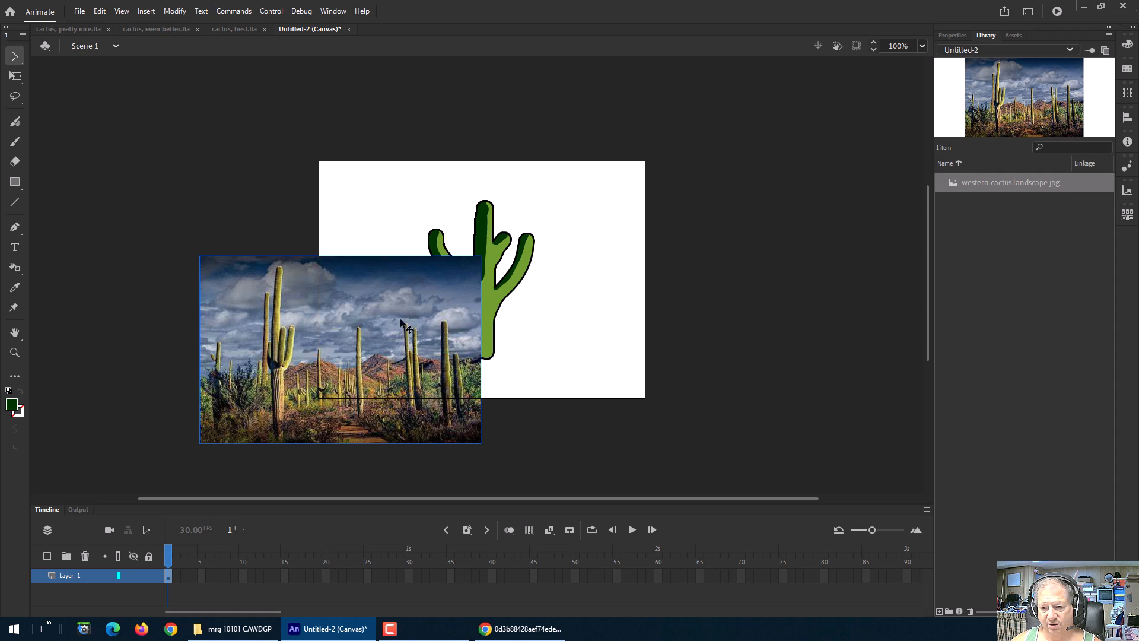
drag(401, 320, 444, 288)
right_click(443, 287)
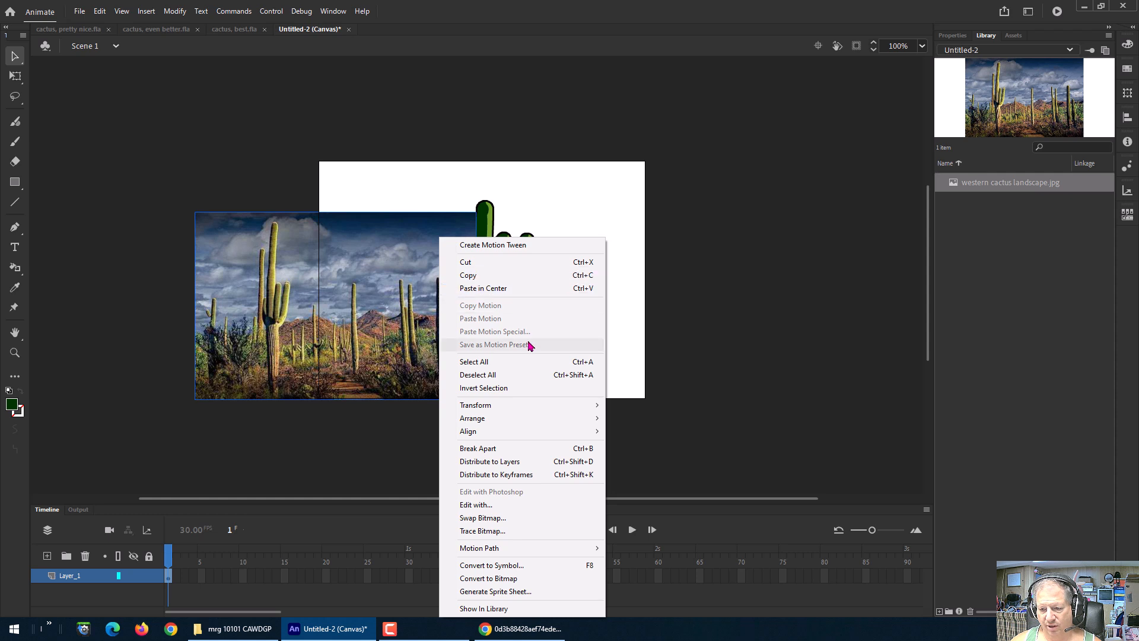
mouse_move(513, 417)
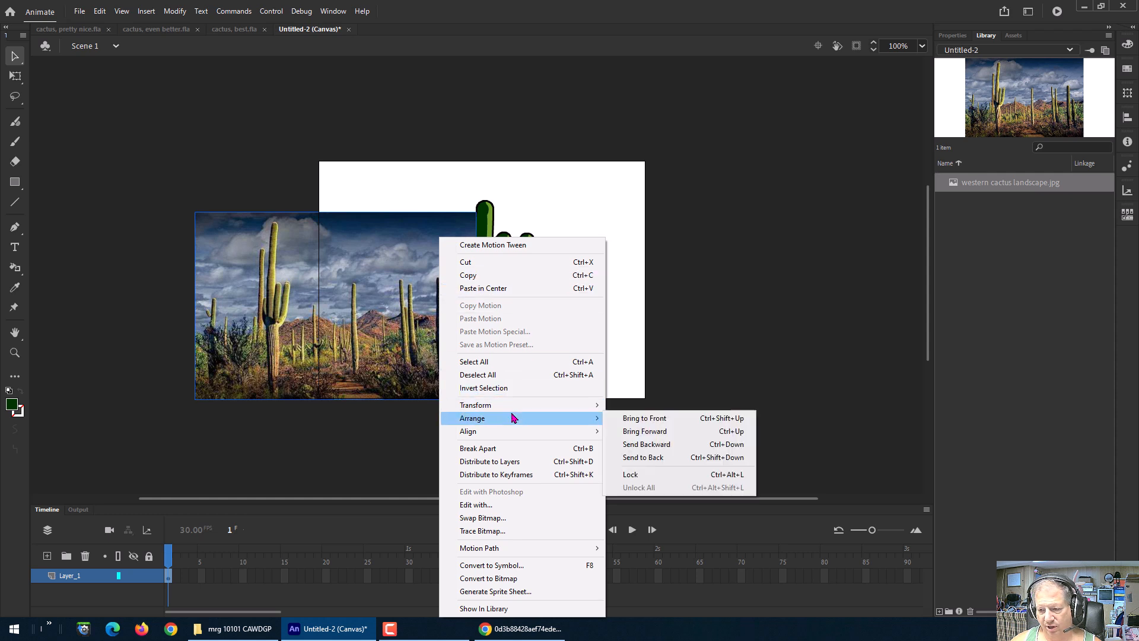
click(656, 457)
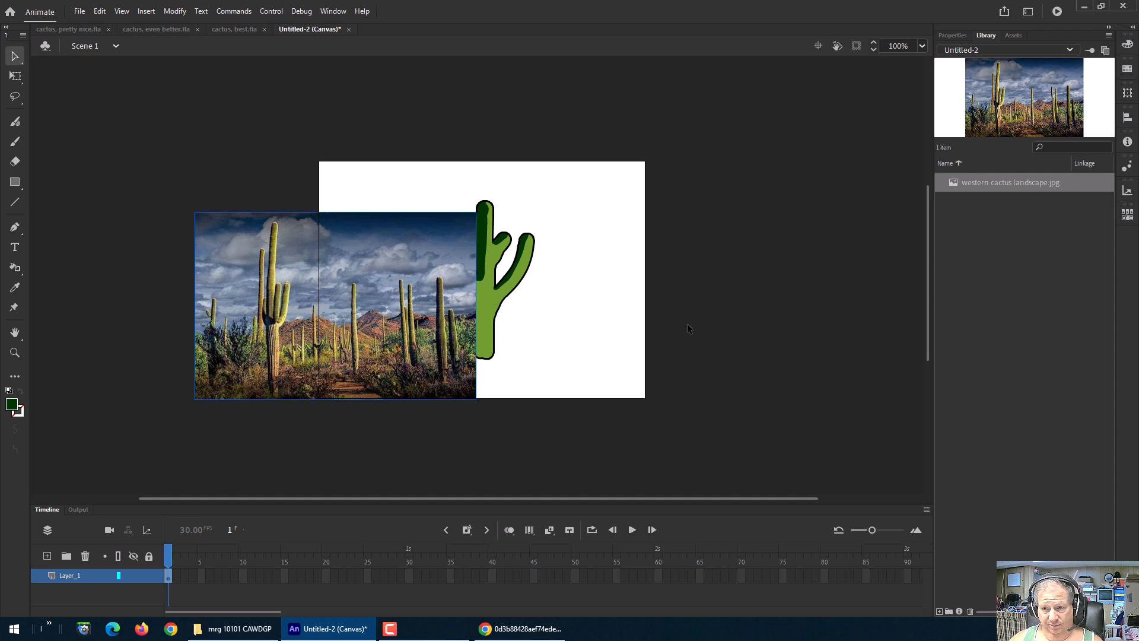
- Move the landscape picture clear of the cactus, overlapping only the stage's lower-left corner
drag(395, 298, 337, 321)
click(485, 311)
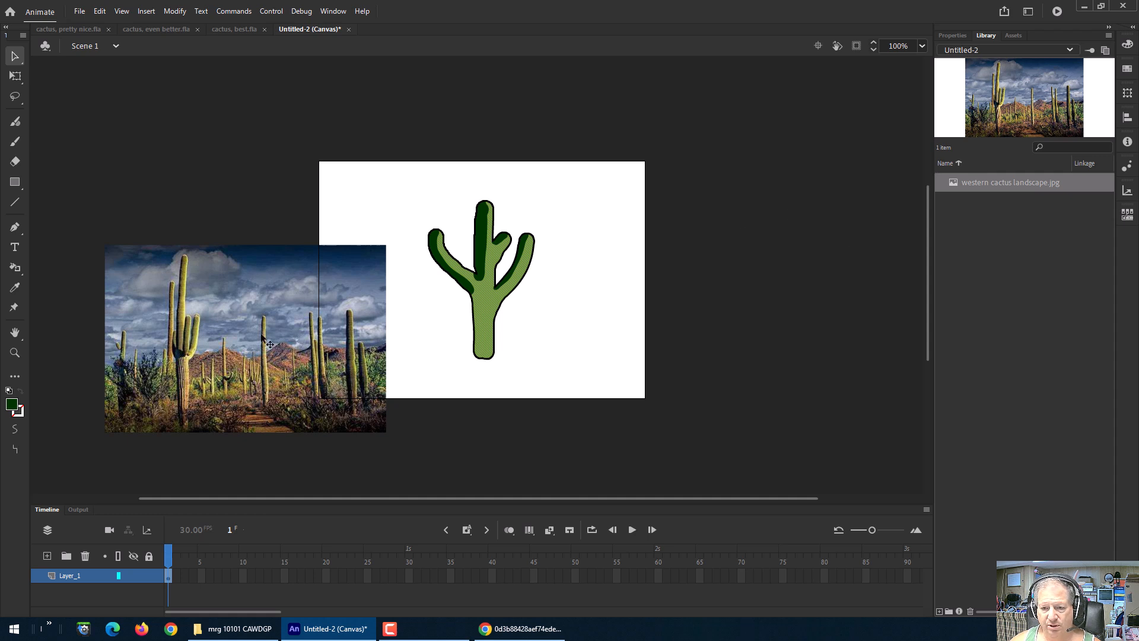
drag(259, 334, 223, 379)
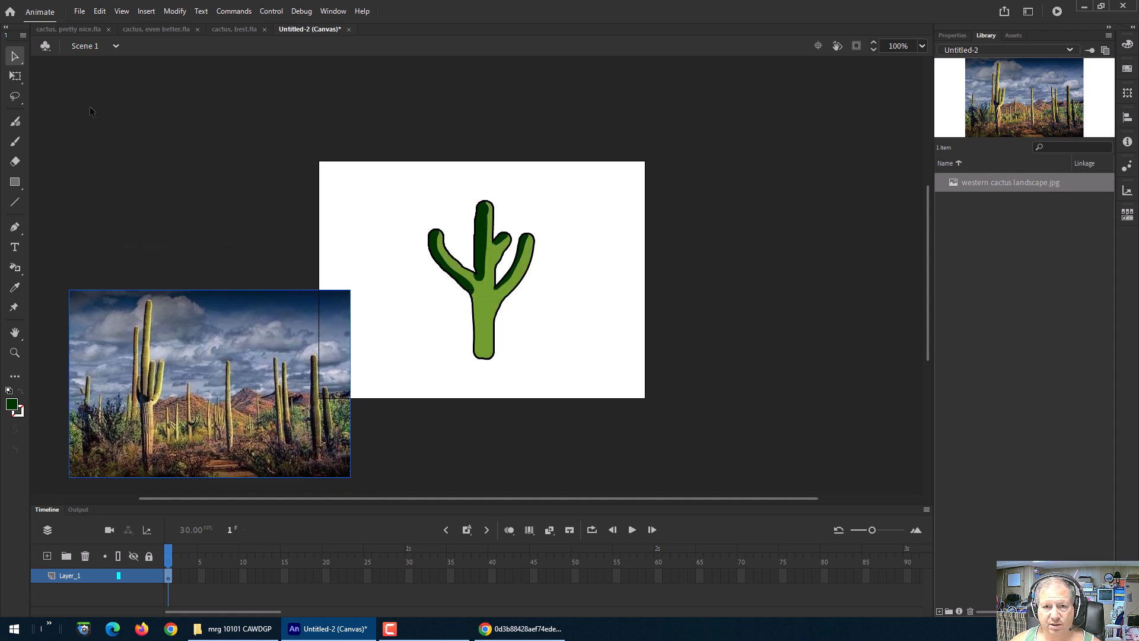
- Select all the cactus shapes and convert them into a single drawing object
mouse_move(395, 118)
mouse_down()
mouse_move(487, 356)
mouse_move(565, 384)
mouse_up()
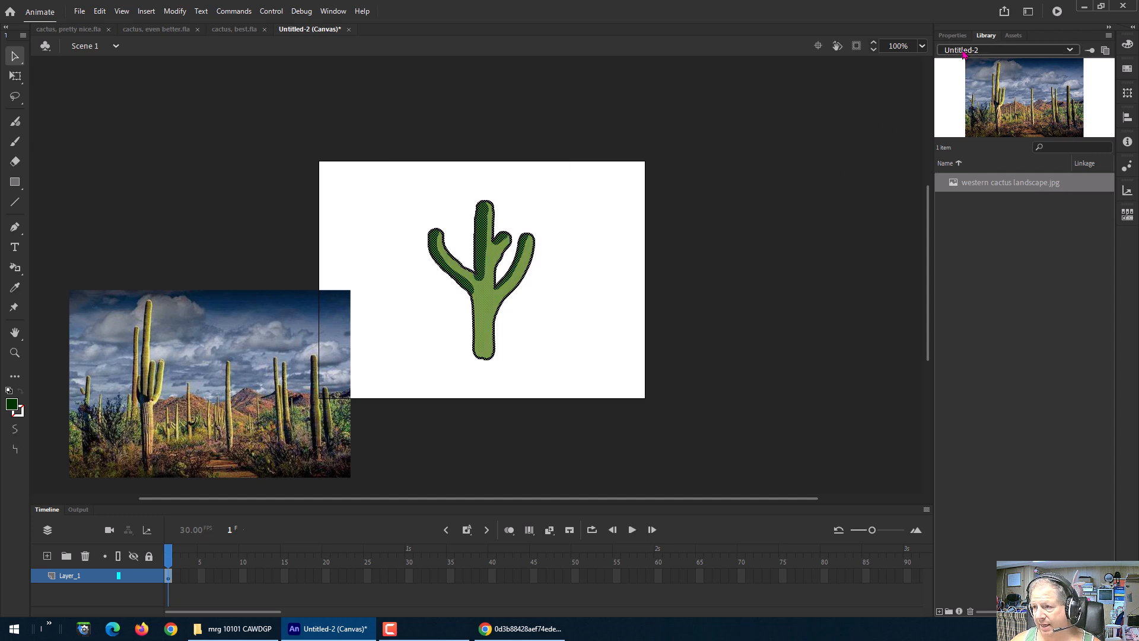
click(952, 35)
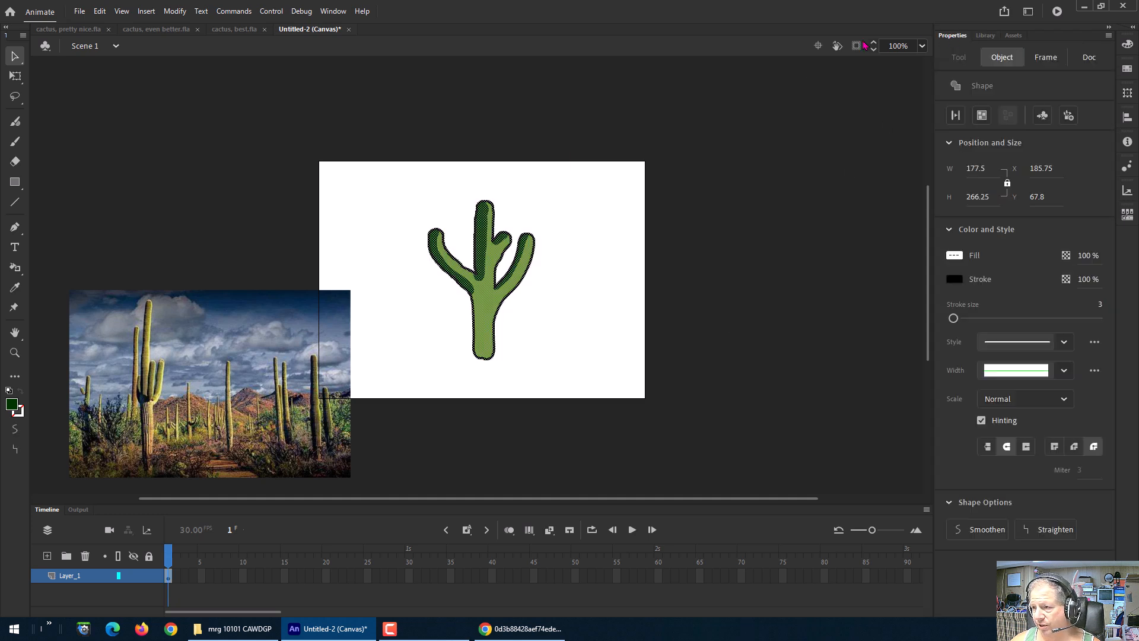
click(982, 115)
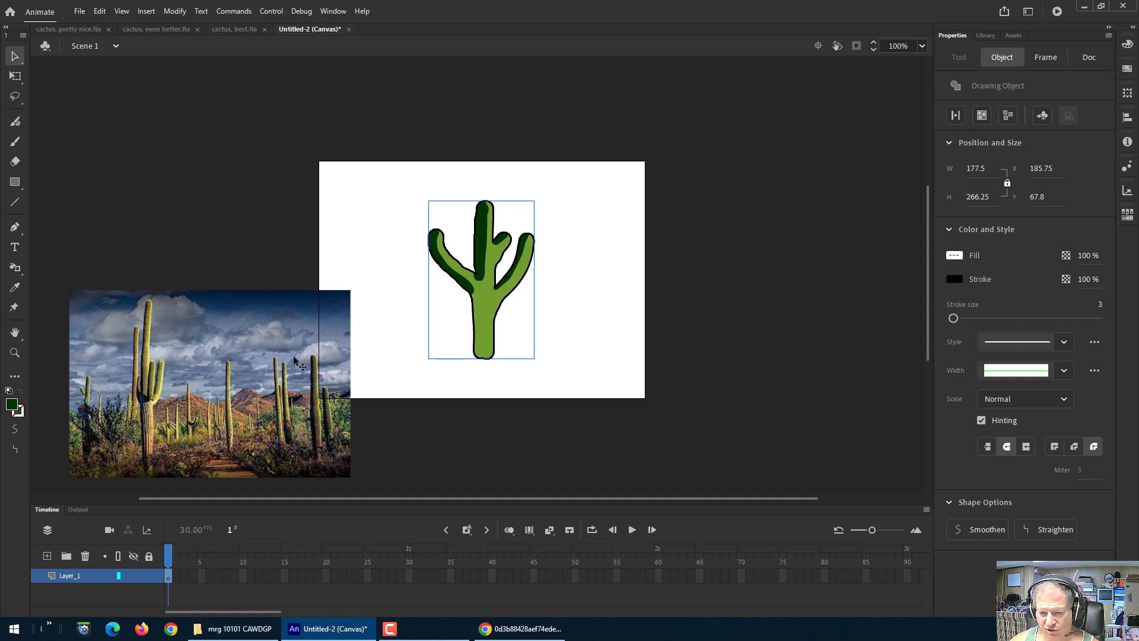
- Match the landscape picture's width and height to the 550 × 400 stage and align it to the stage's top and right edges
drag(245, 398, 356, 328)
drag(346, 337, 347, 338)
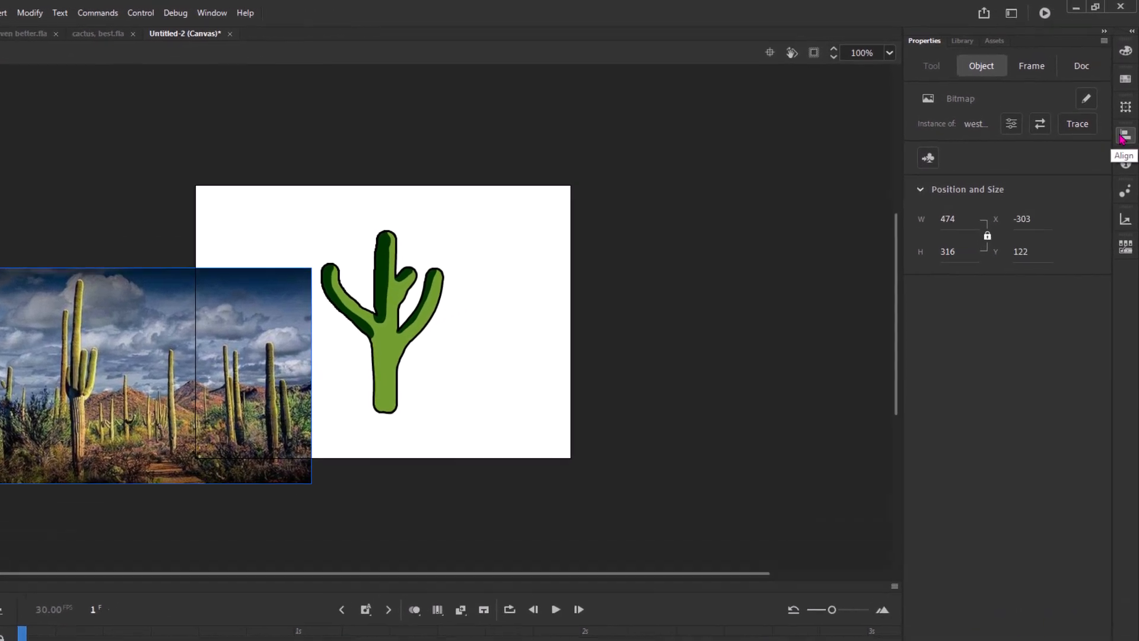
click(1120, 142)
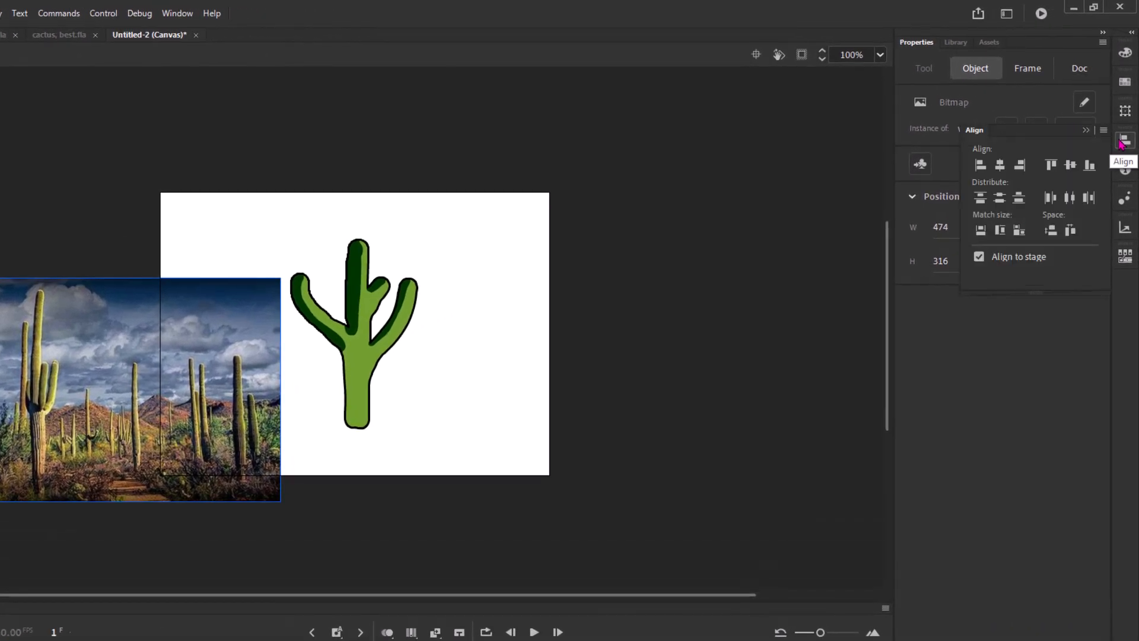
click(980, 261)
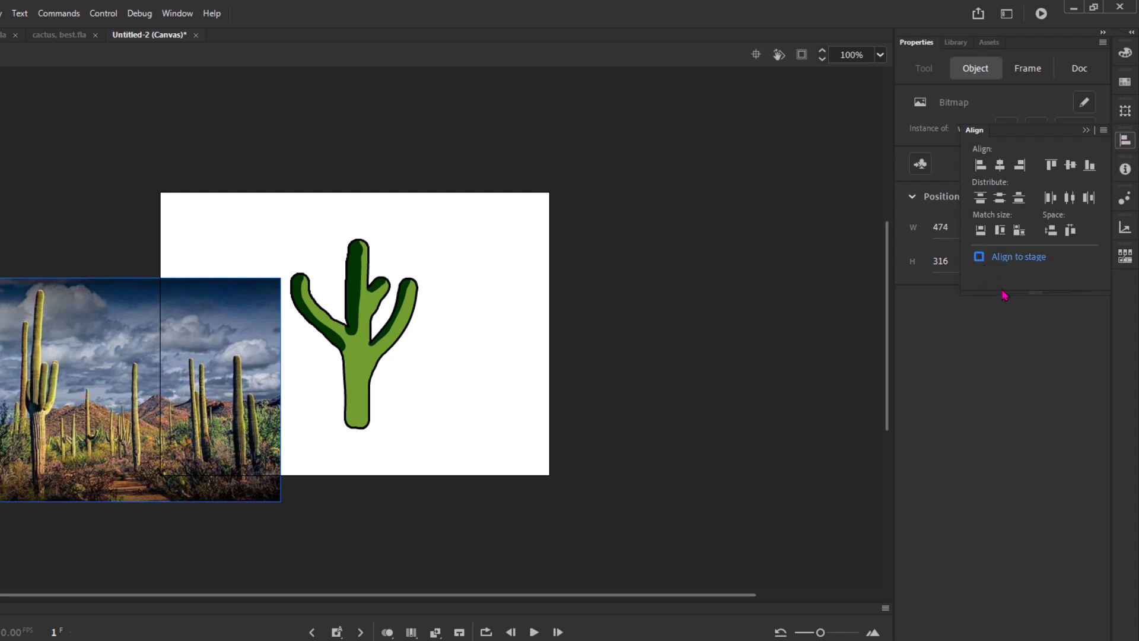
click(982, 235)
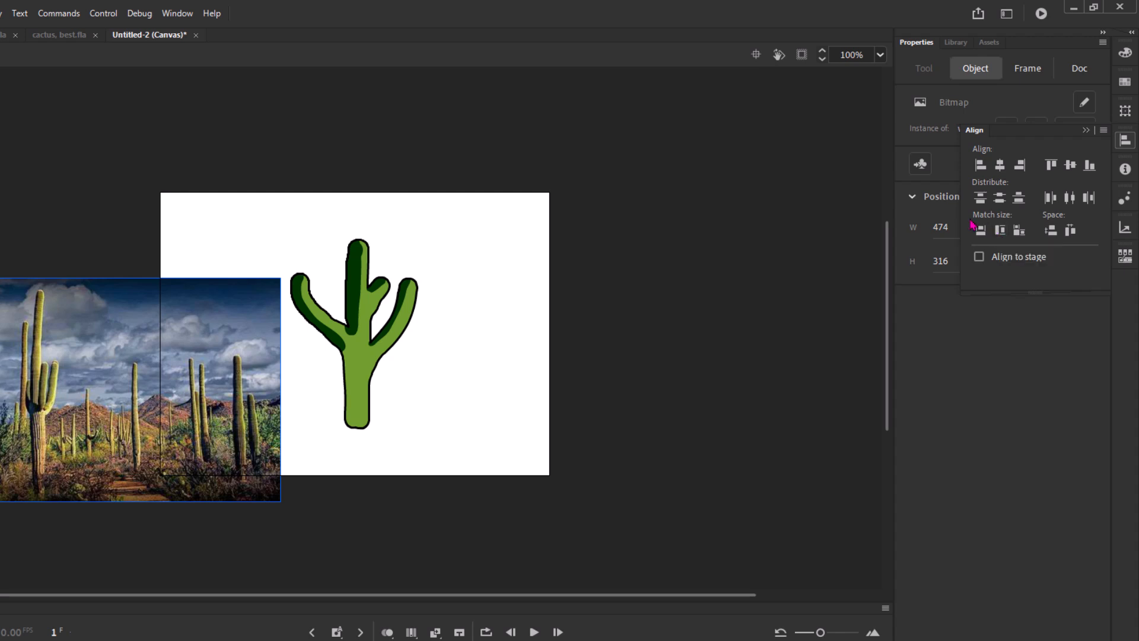
click(979, 257)
click(981, 231)
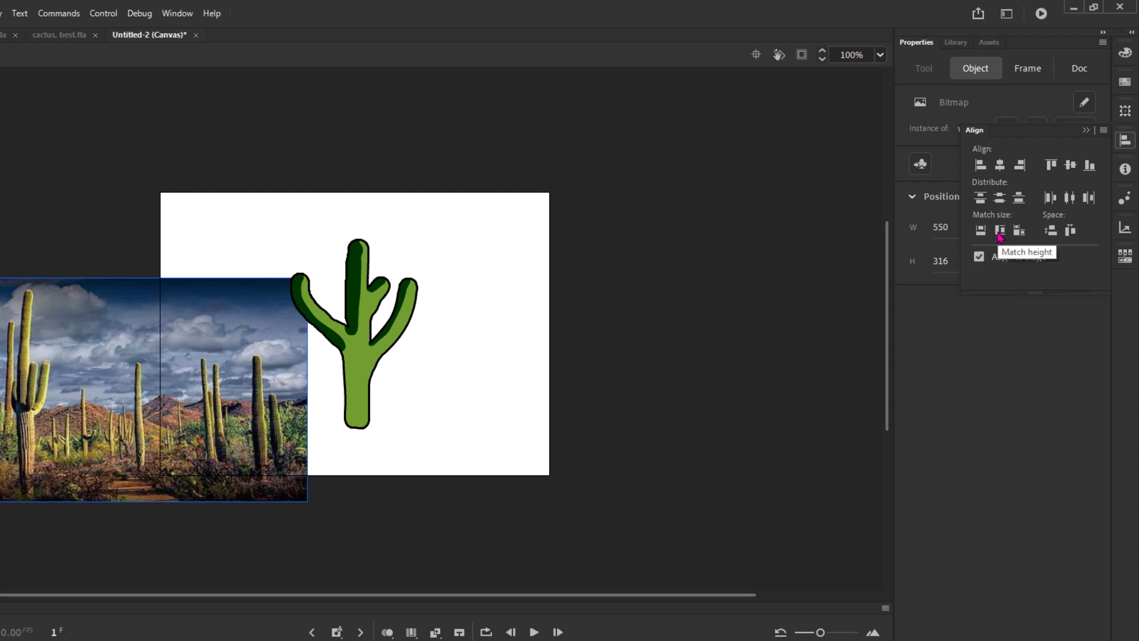
click(1000, 232)
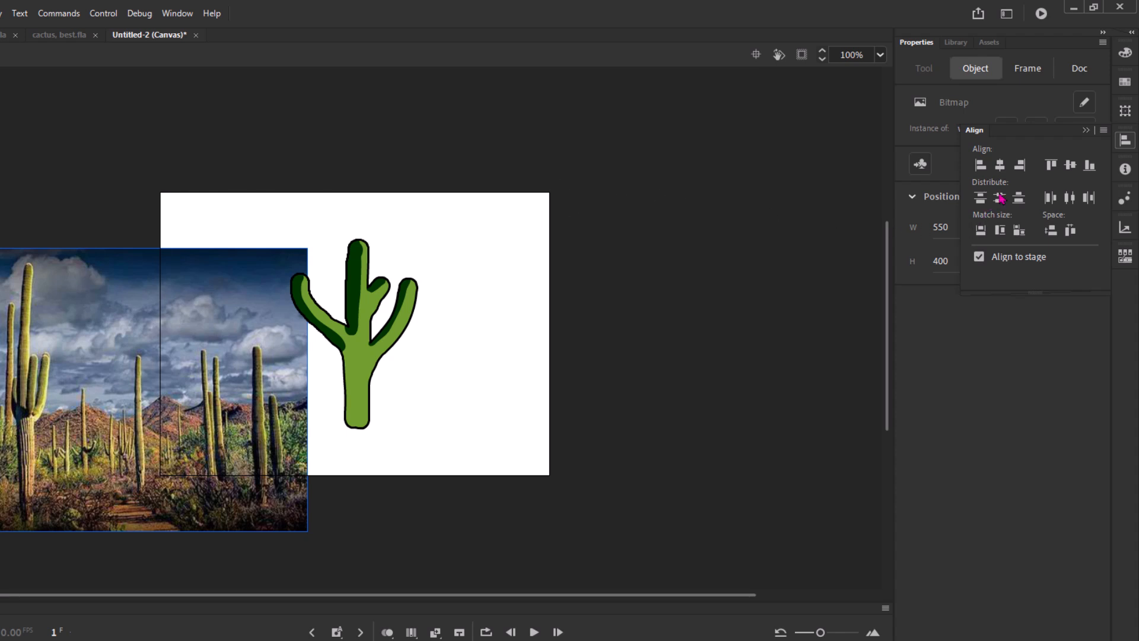
click(1051, 166)
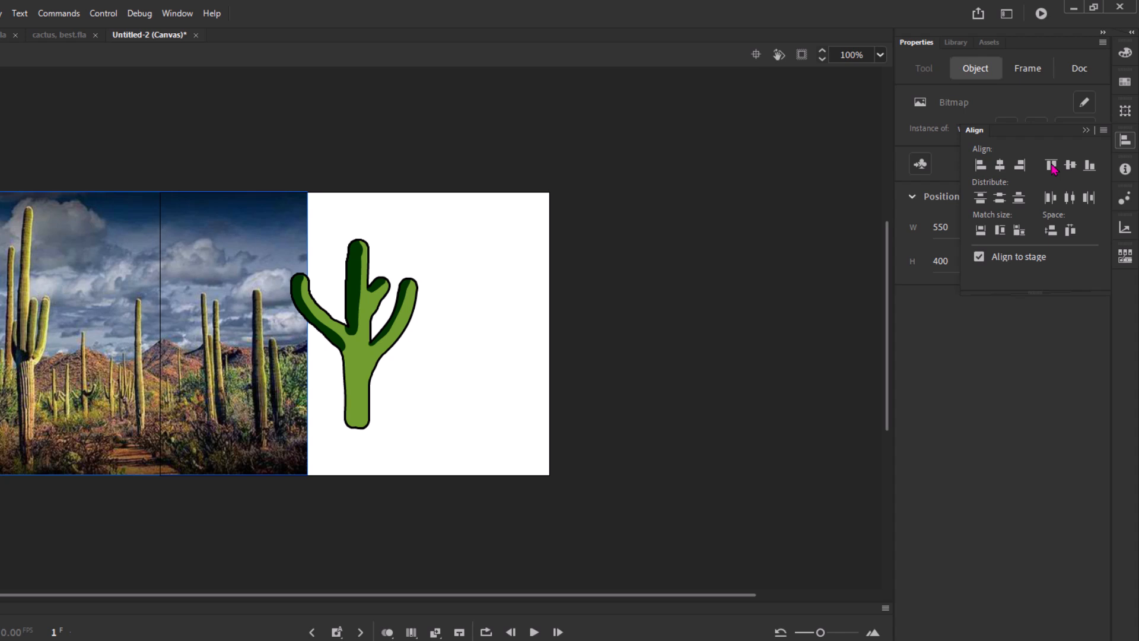
click(1020, 167)
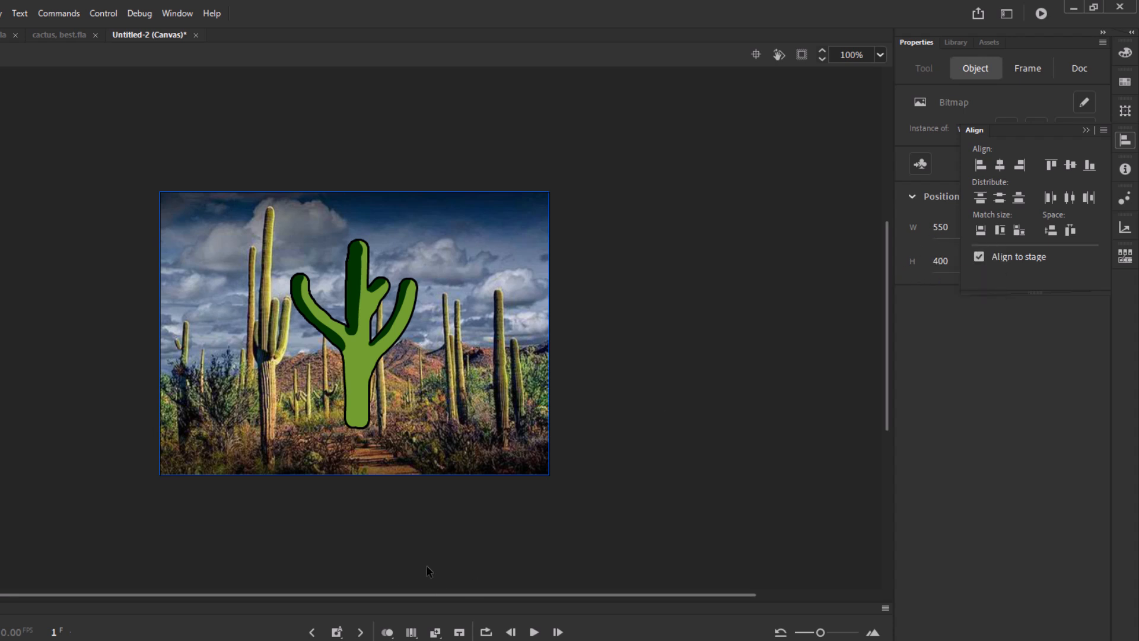
- Switch to the browser and go back to the western cactus landscape search results
click(520, 628)
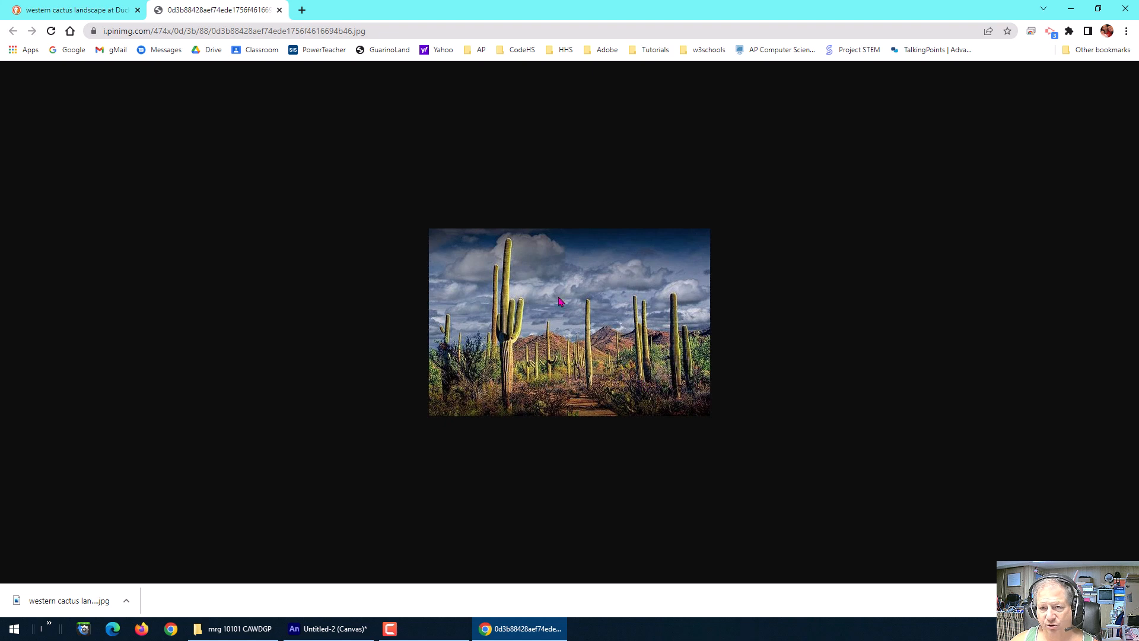
click(74, 10)
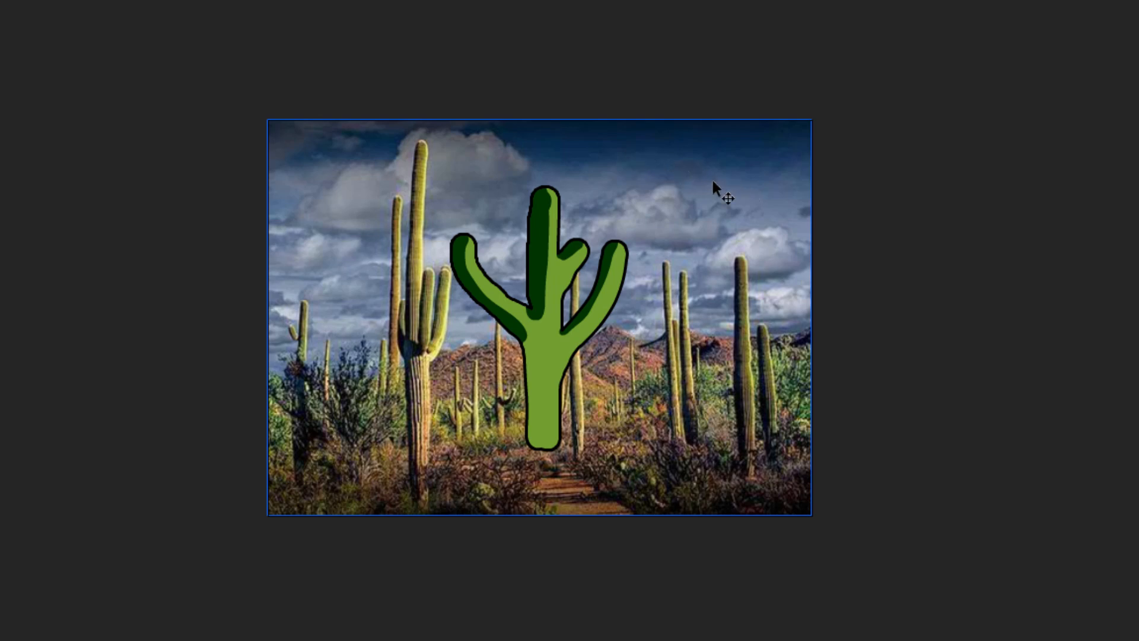
- Scale the cactus to about half its size and place it beside the dirt path at the bottom of the landscape
click(546, 354)
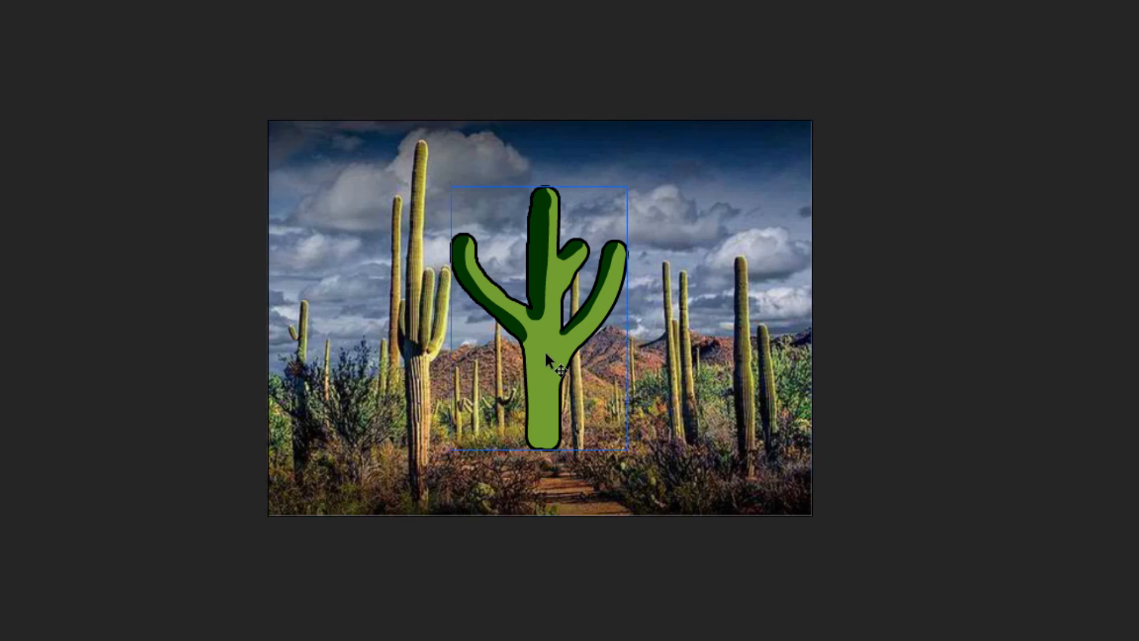
key(ctrl+t)
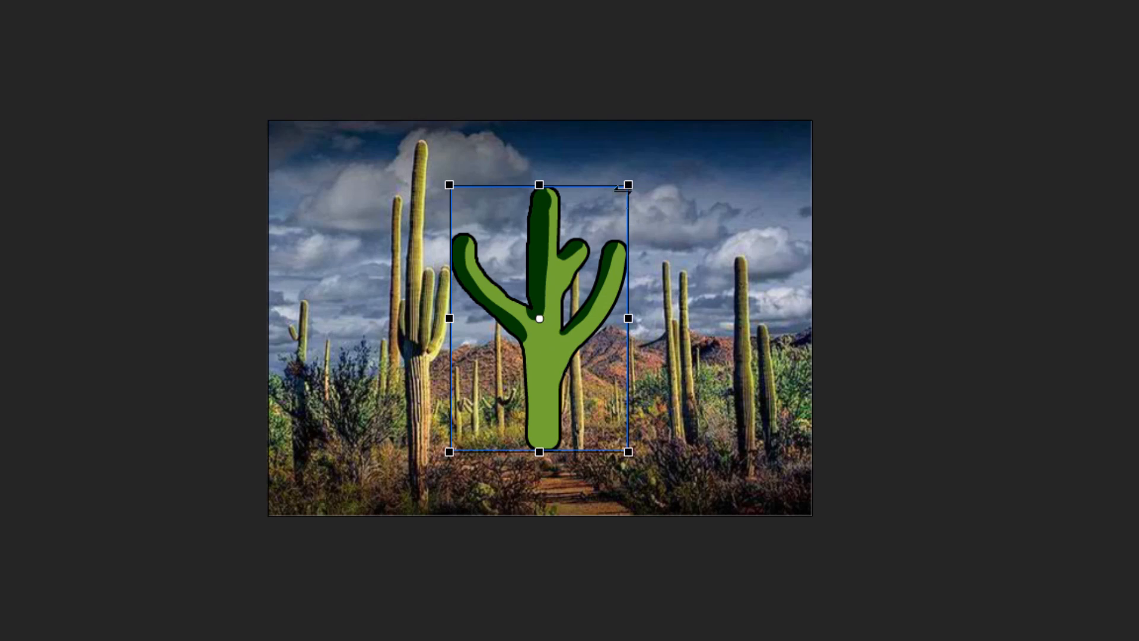
drag(628, 185, 580, 241)
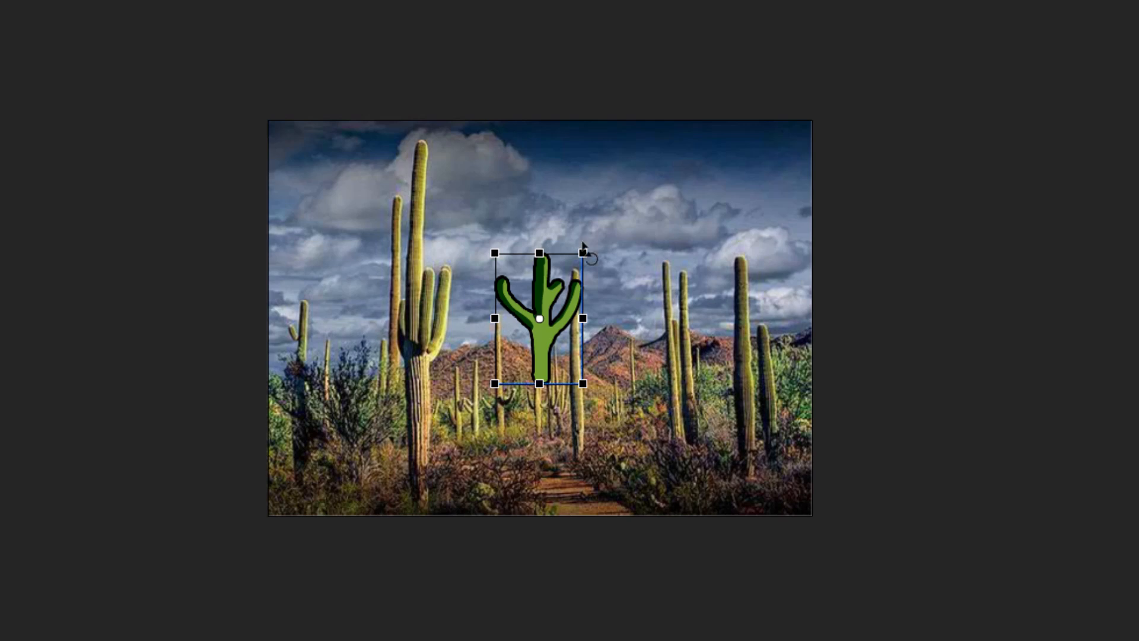
drag(539, 341, 626, 461)
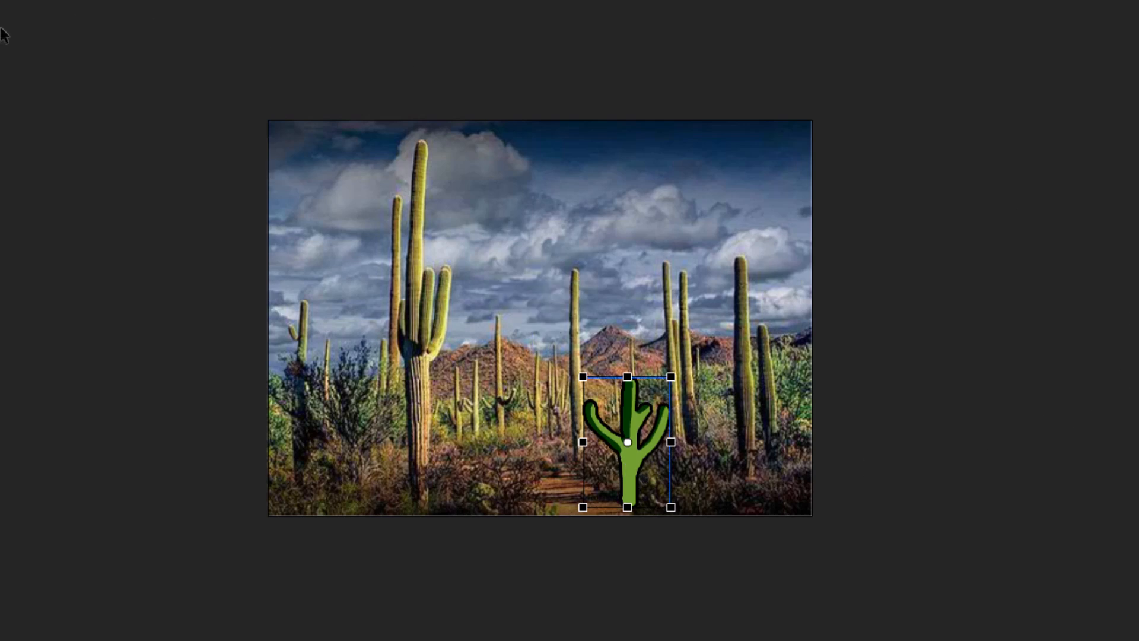
click(17, 215)
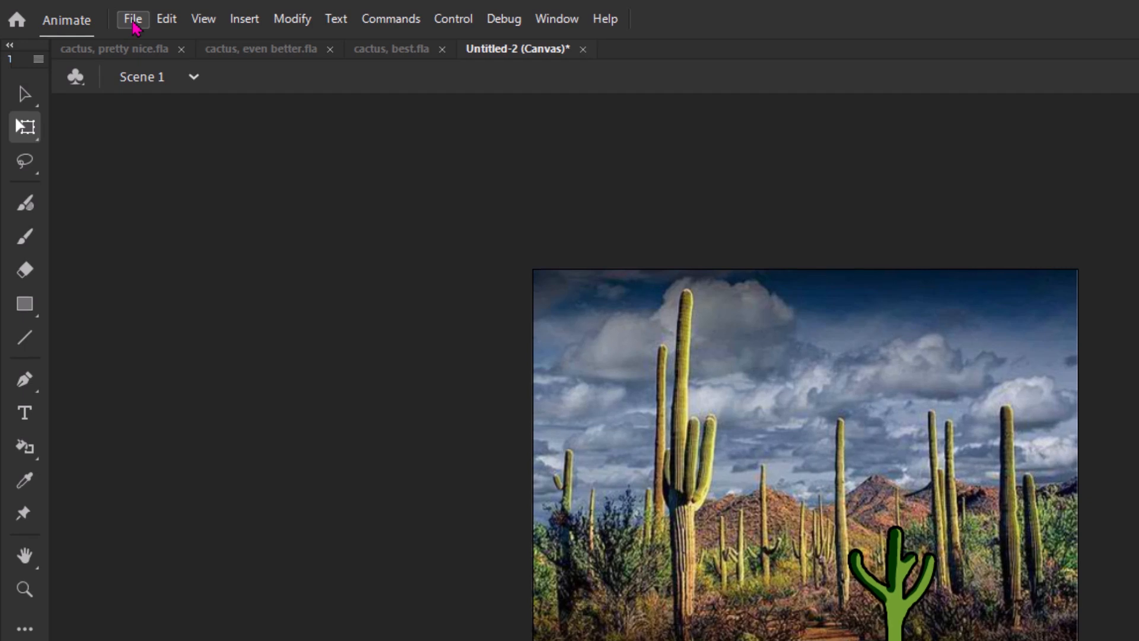
- Start saving the Untitled-2 document as a new file
click(133, 19)
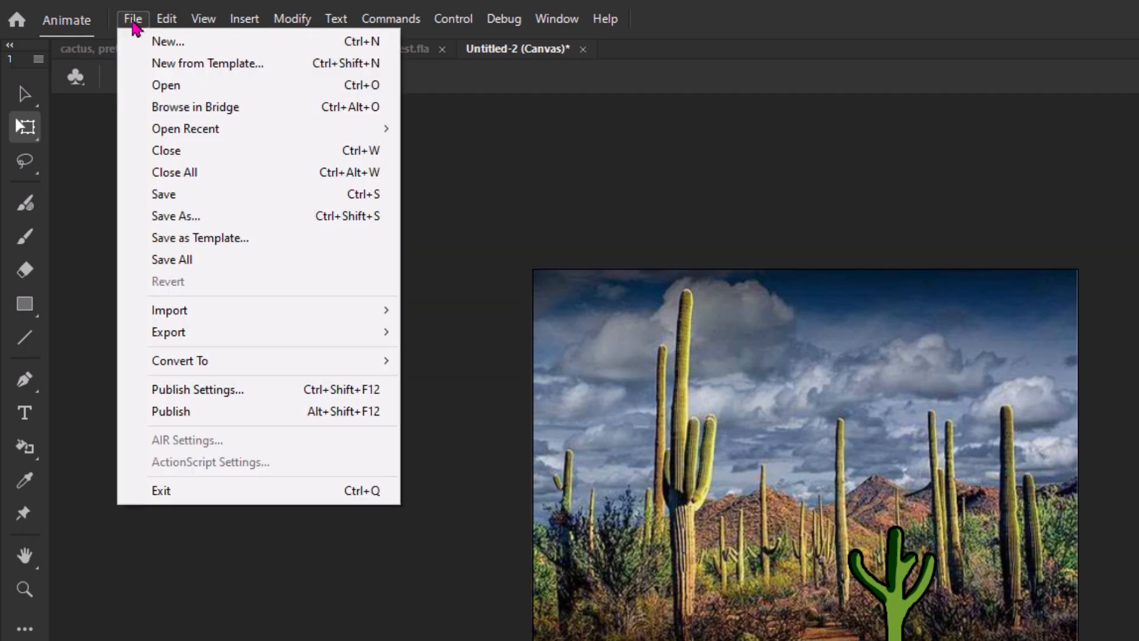
click(177, 217)
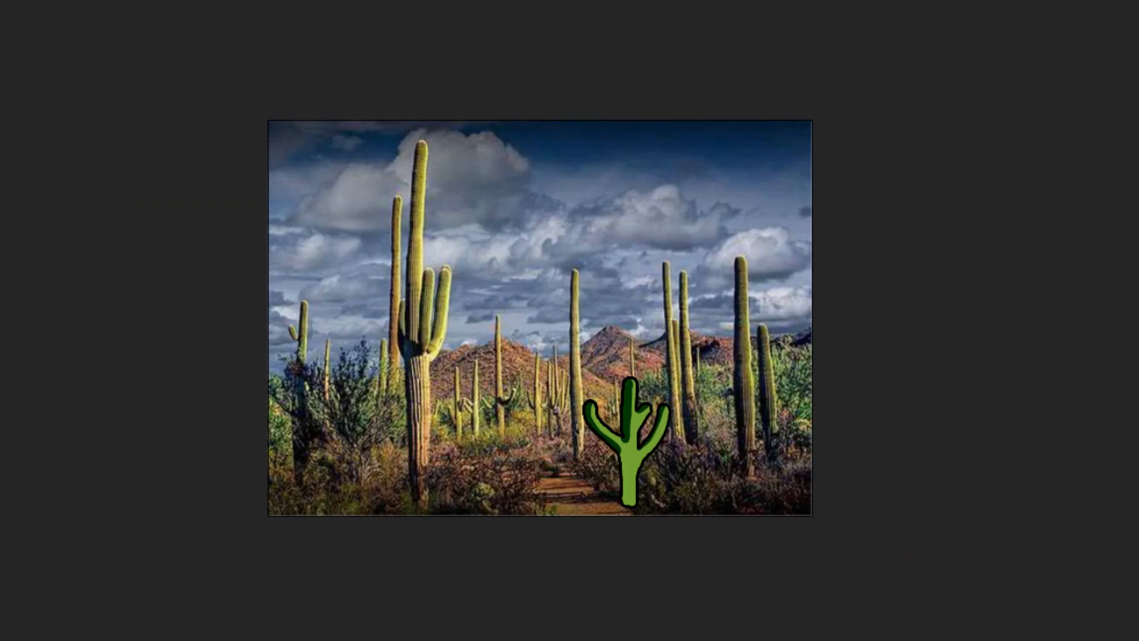